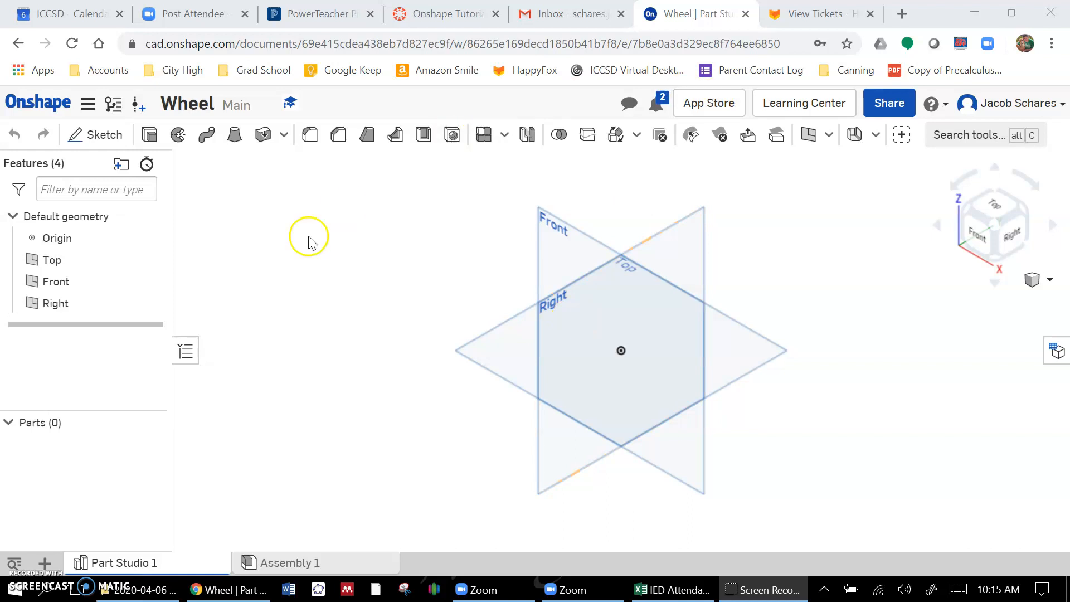
Step: Start a new sketch on the Front plane and view it straight on from the front
click(99, 135)
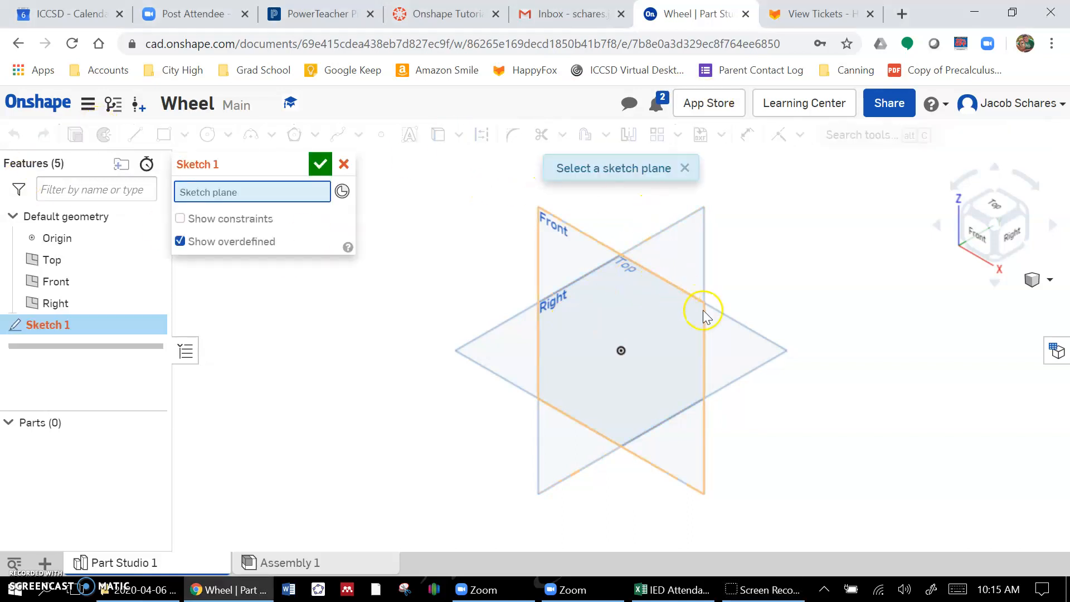
click(543, 216)
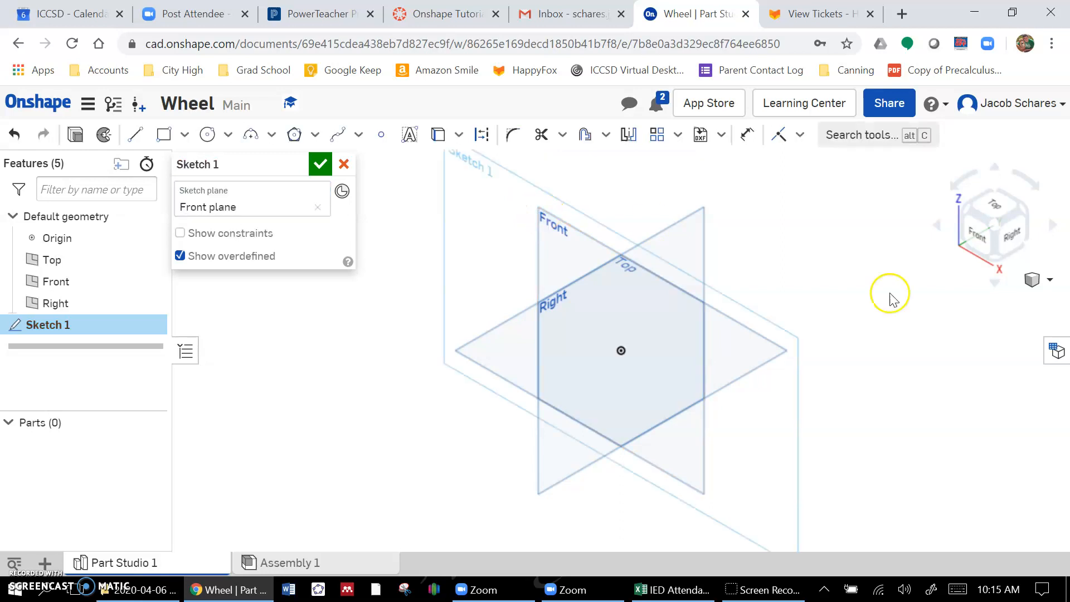
click(977, 234)
scroll(700, 339, down, 3)
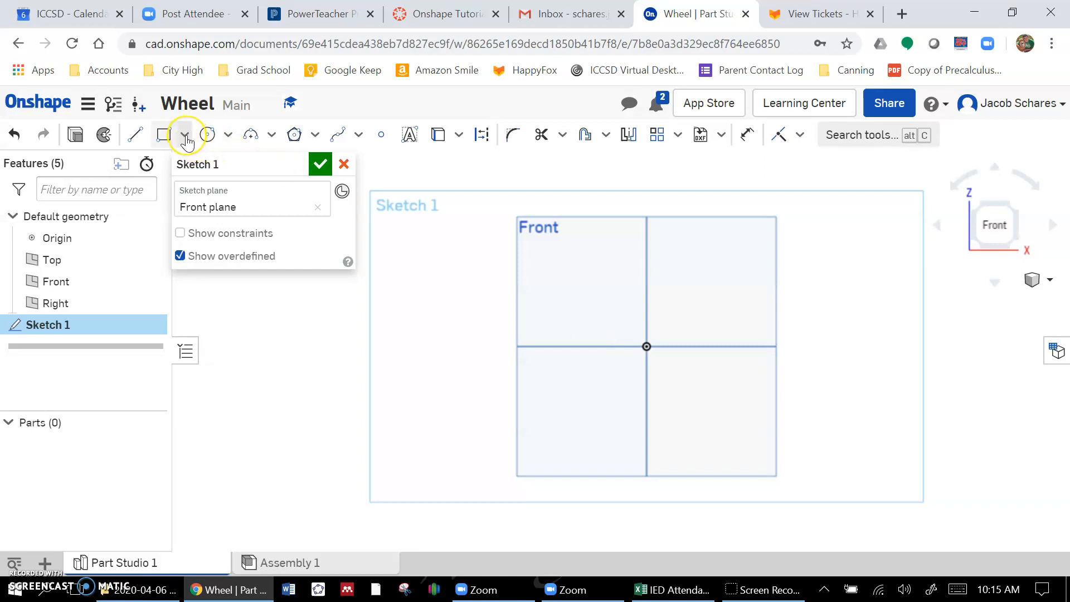
Step: Draw a 2 in vertical line up from the origin and a 0.5 in horizontal line rightward from its upper end
click(142, 136)
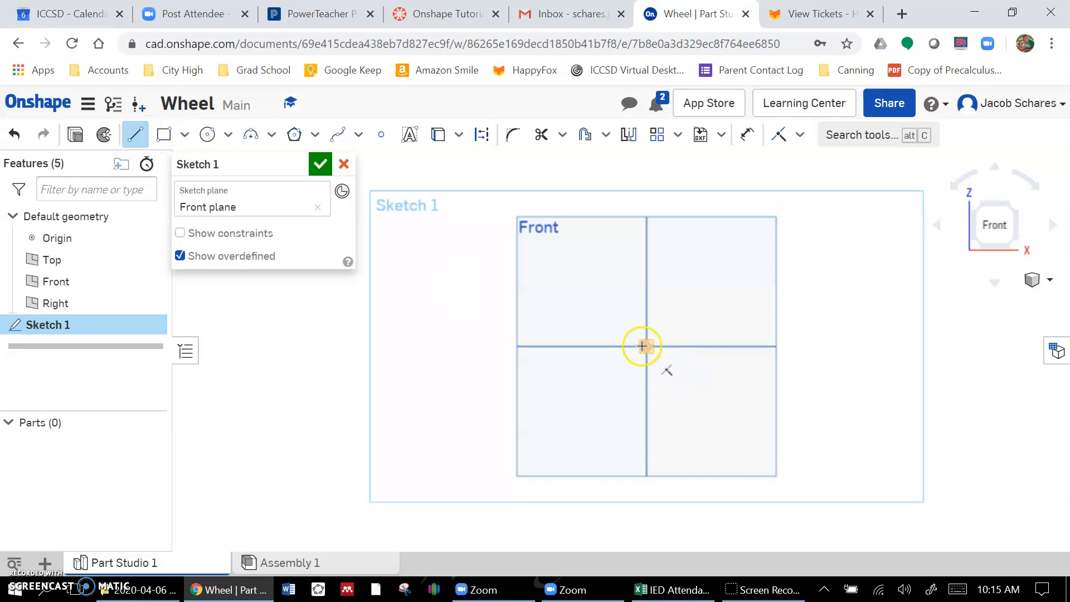
mouse_move(642, 346)
mouse_down()
mouse_move(644, 257)
mouse_move(679, 253)
mouse_move(610, 313)
mouse_move(600, 304)
mouse_move(666, 279)
mouse_move(677, 258)
mouse_up()
text(2)
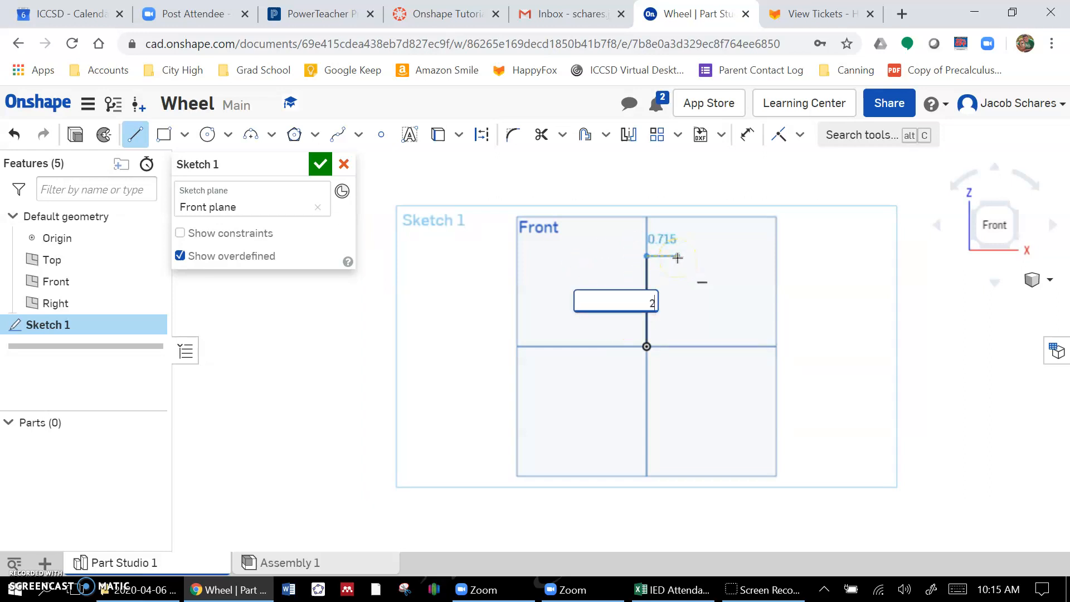
key(Return)
mouse_move(678, 258)
mouse_down()
mouse_move(717, 263)
mouse_move(669, 256)
mouse_up()
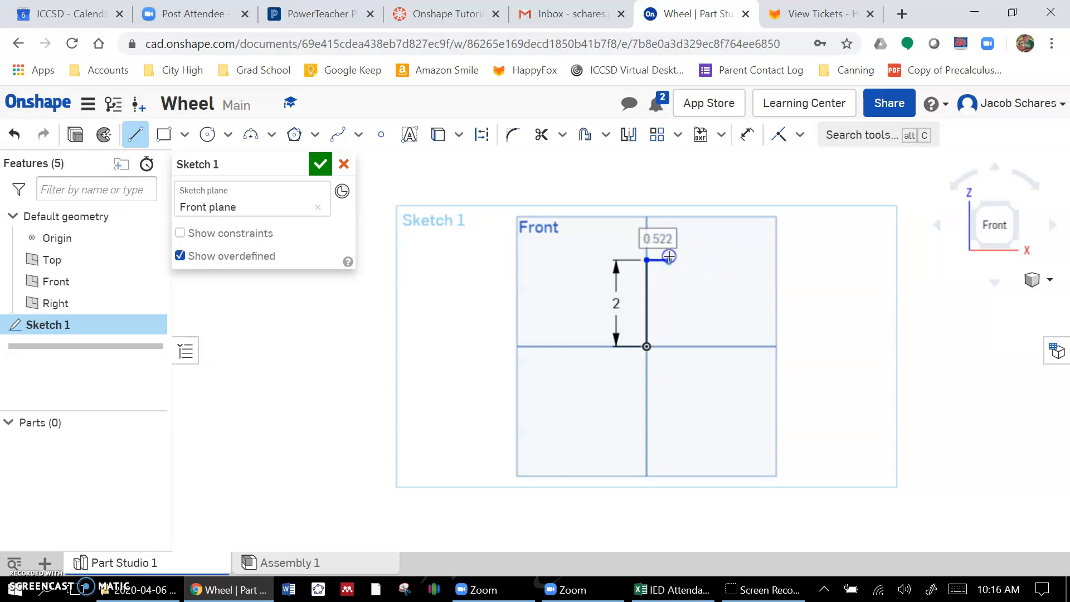
text(.5)
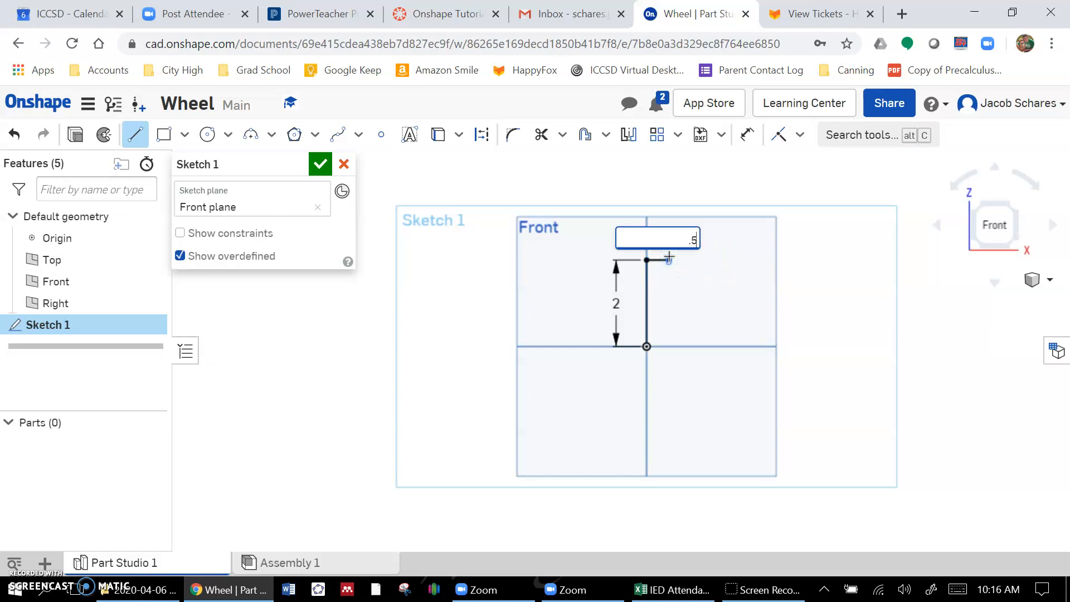
key(Return)
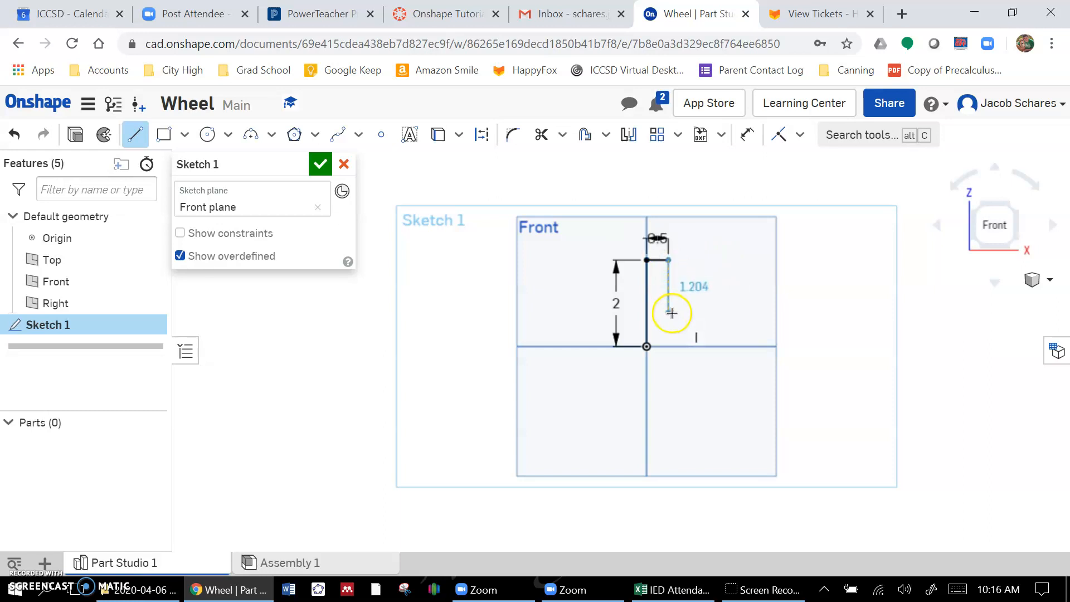
Step: Complete the L-shaped outline with lines about 1.28 in down, 1.26 in right and 0.72 in down, closing it at the origin
click(672, 316)
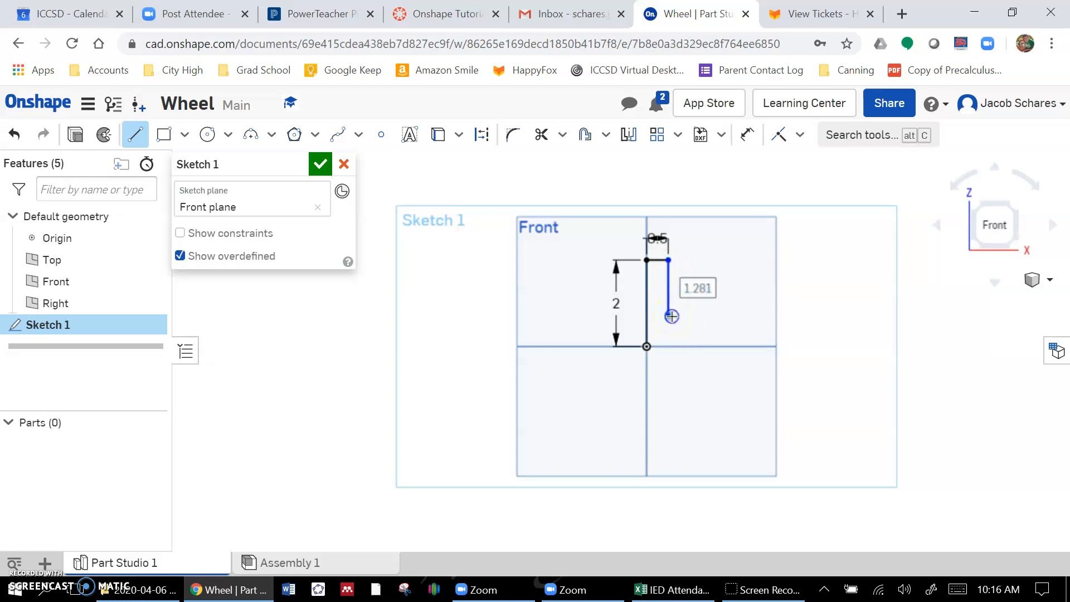
text(1..25)
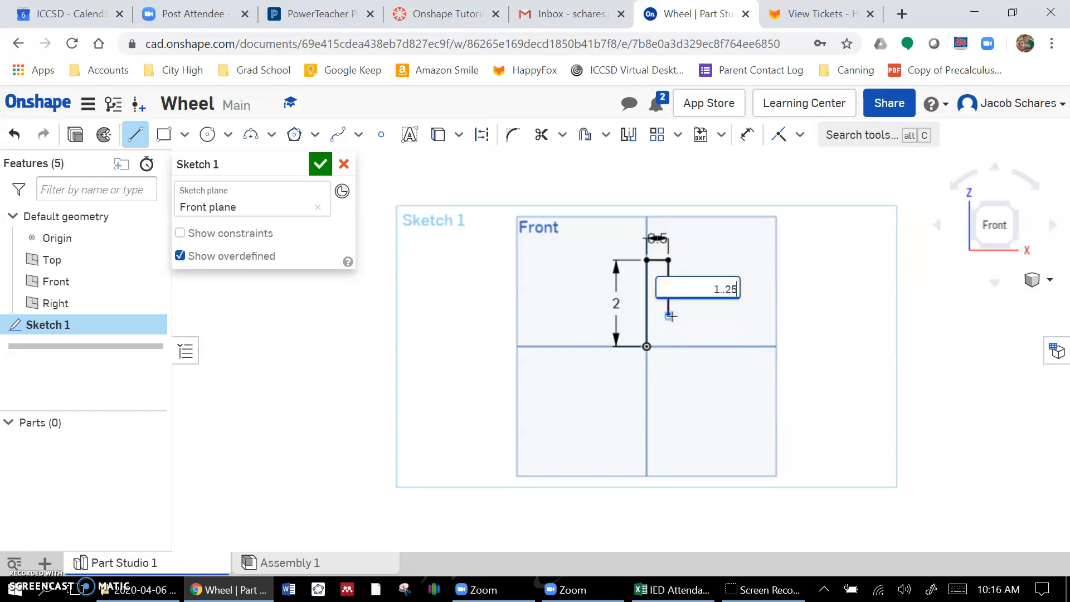
key(Return)
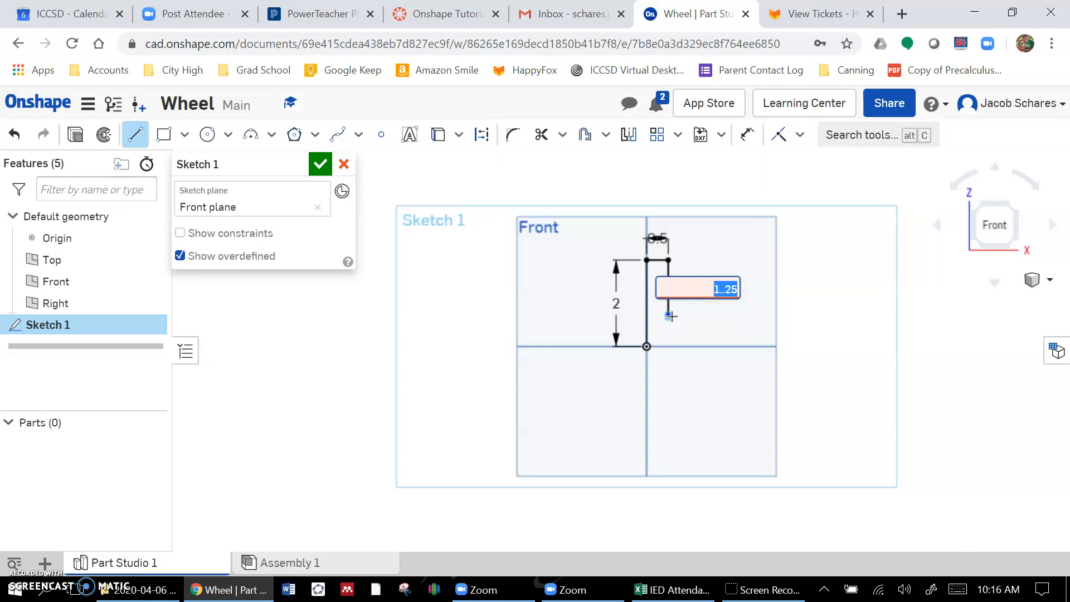
click(723, 316)
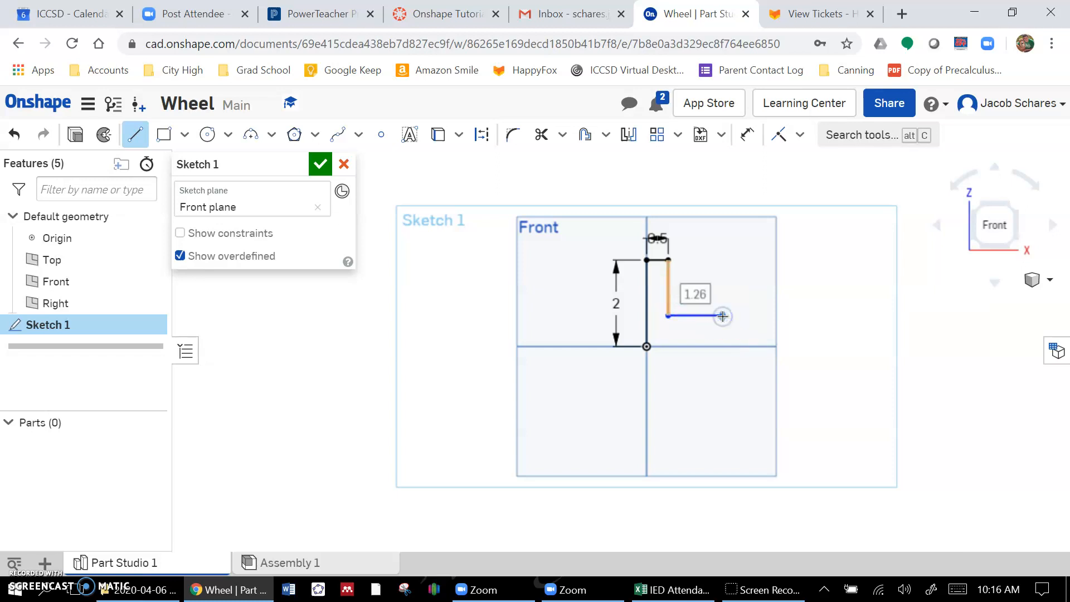
click(723, 347)
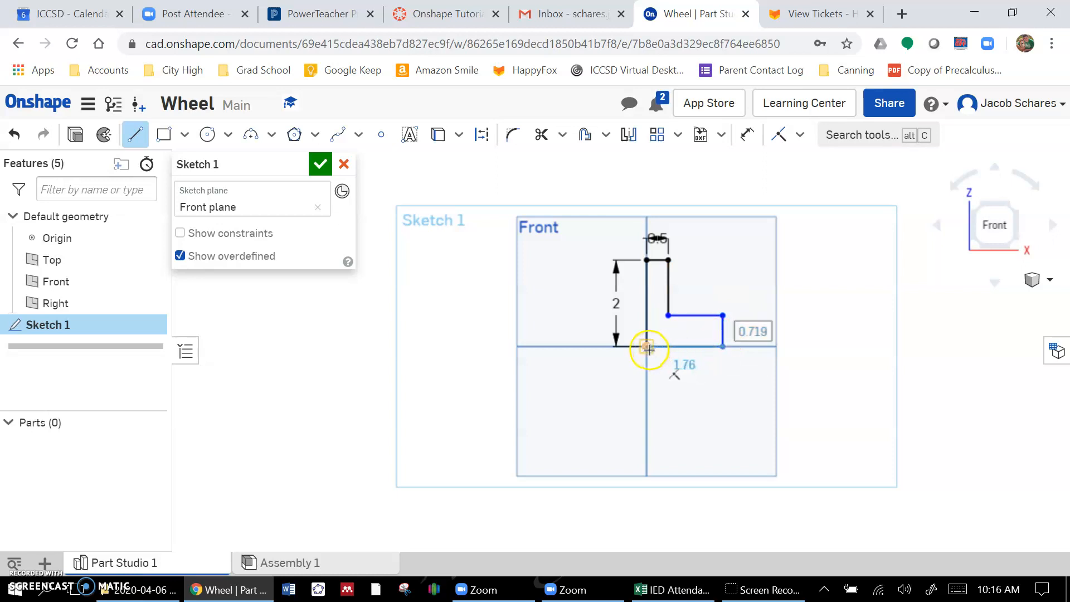
click(646, 346)
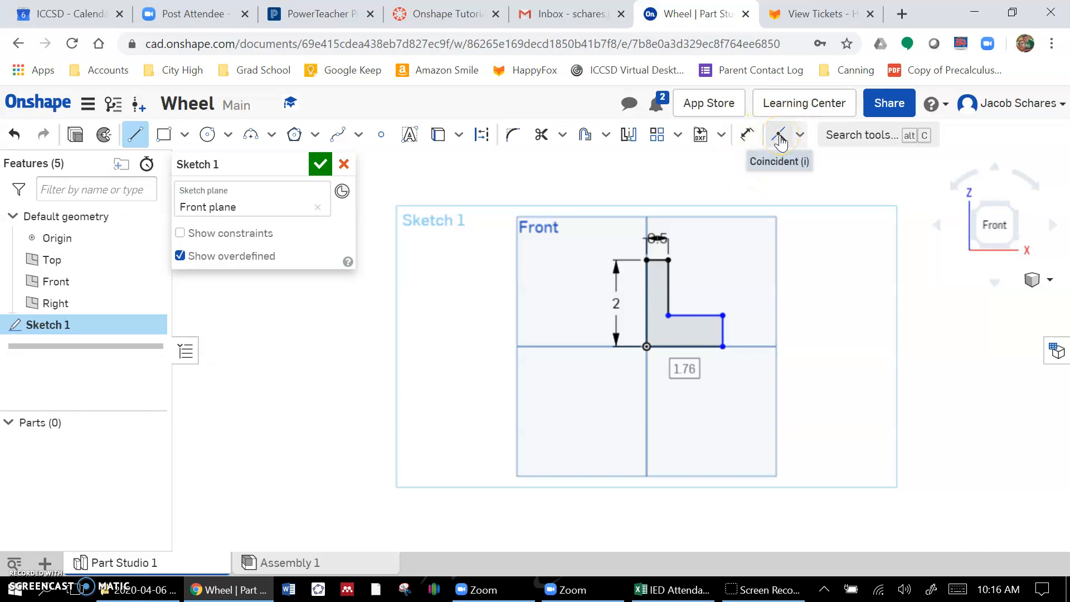
click(800, 134)
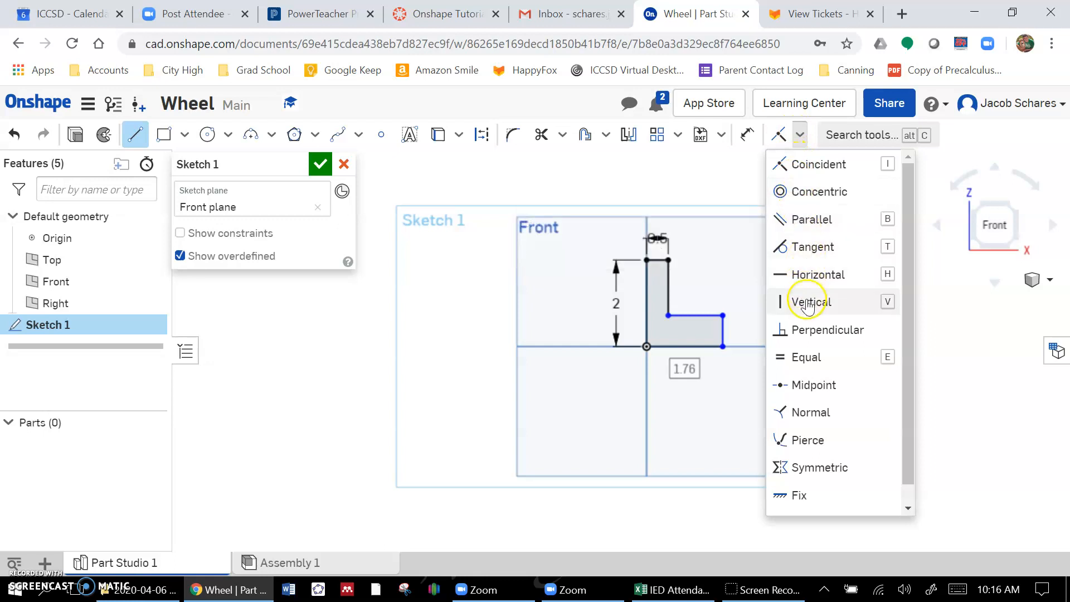
scroll(808, 345, down, 1)
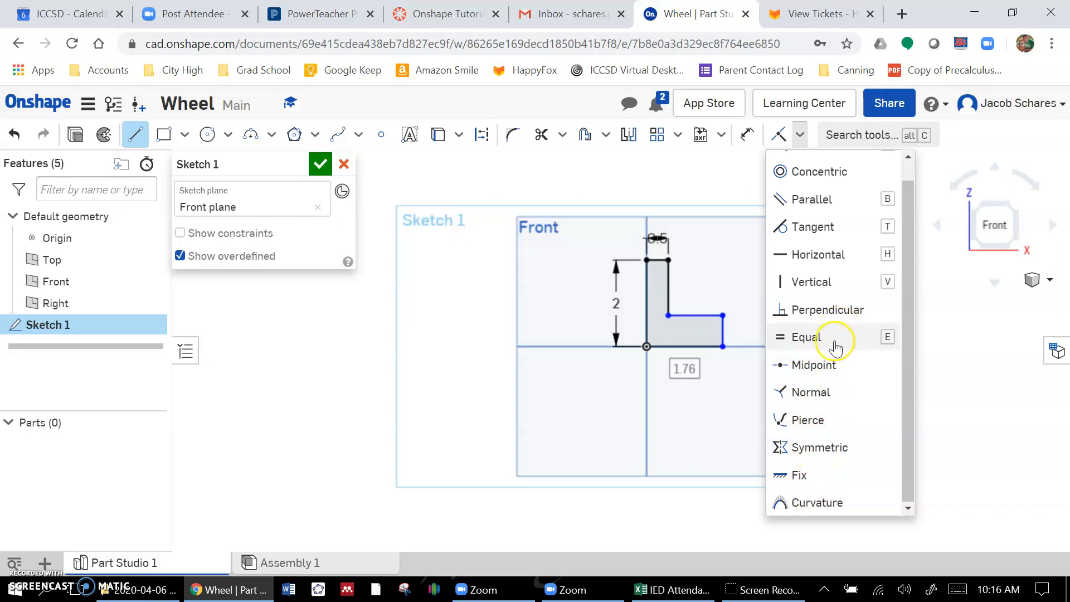
scroll(825, 173, up, 1)
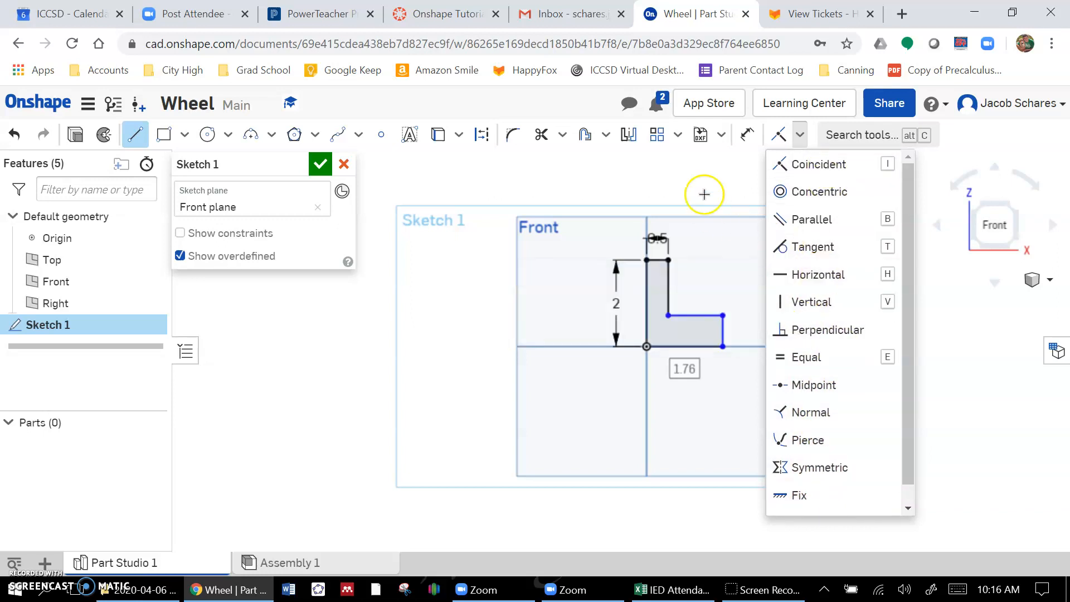
Step: Dimension the short vertical end edge of the L-shape's foot at 0.5 in
click(747, 136)
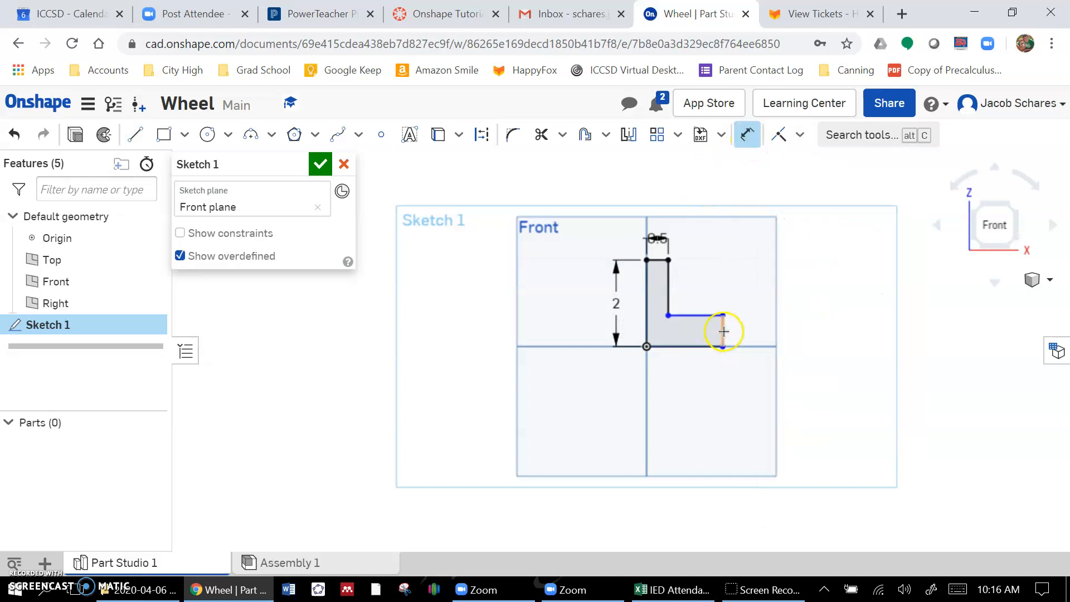
click(725, 332)
click(755, 337)
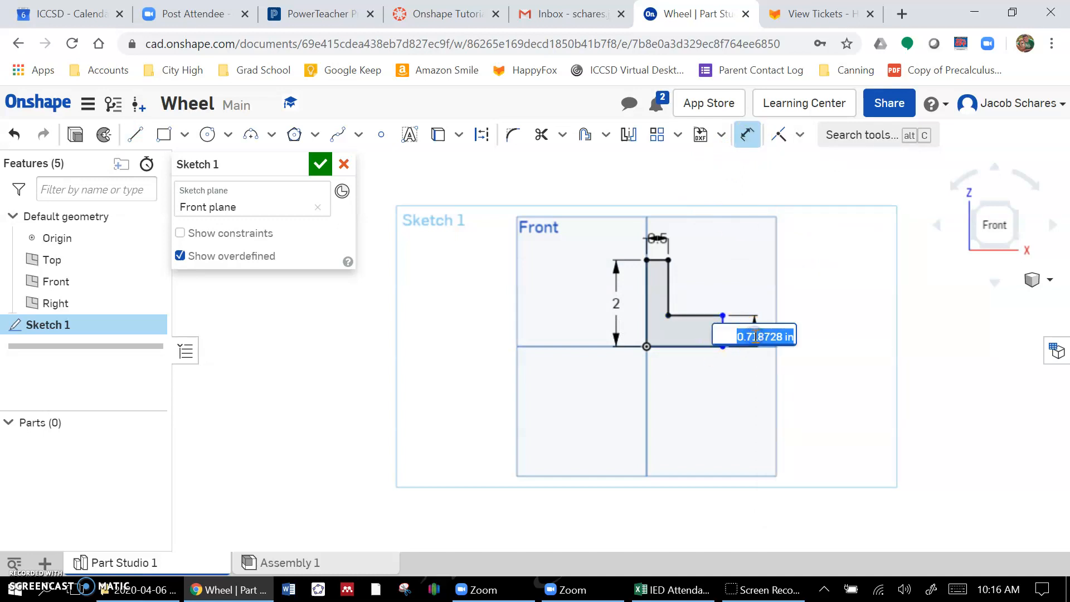
text(0.5)
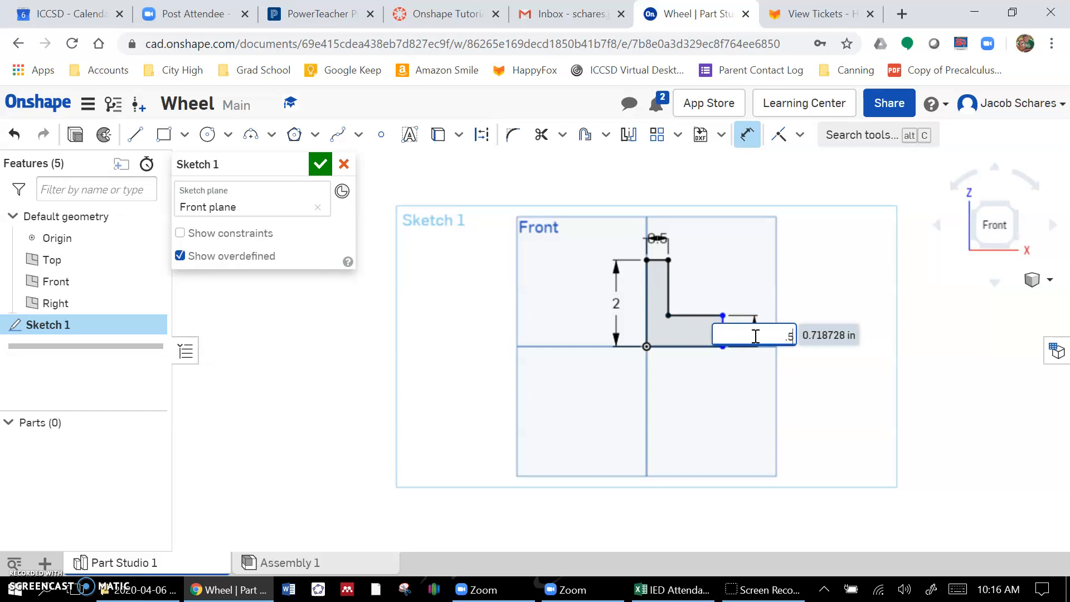
key(Return)
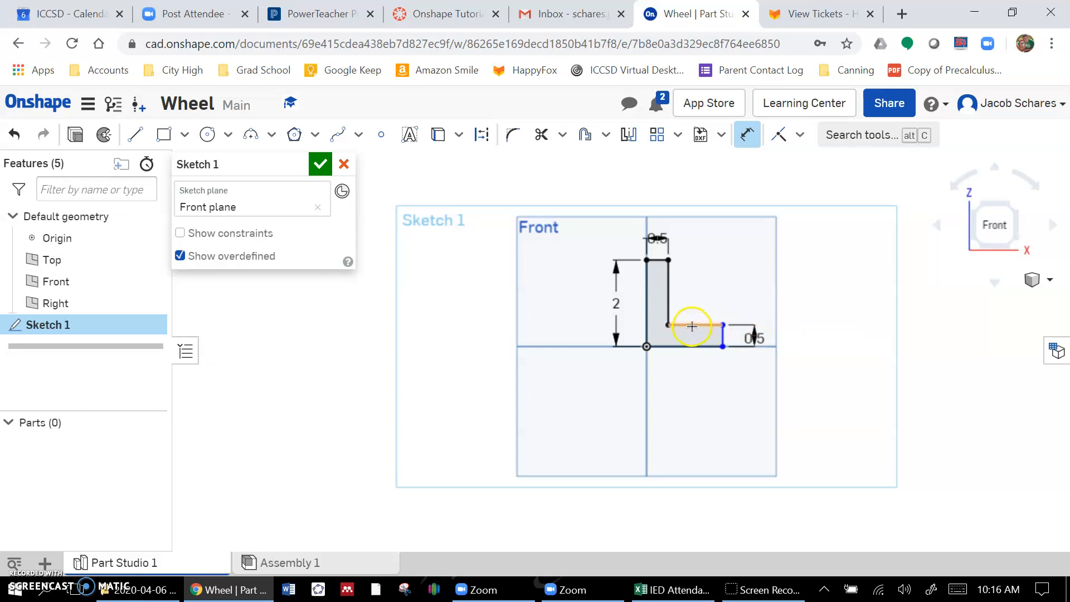
Step: Dimension the upper horizontal edge of the L-shape's foot at 1.25 in and leave the Dimension tool
click(702, 311)
click(701, 300)
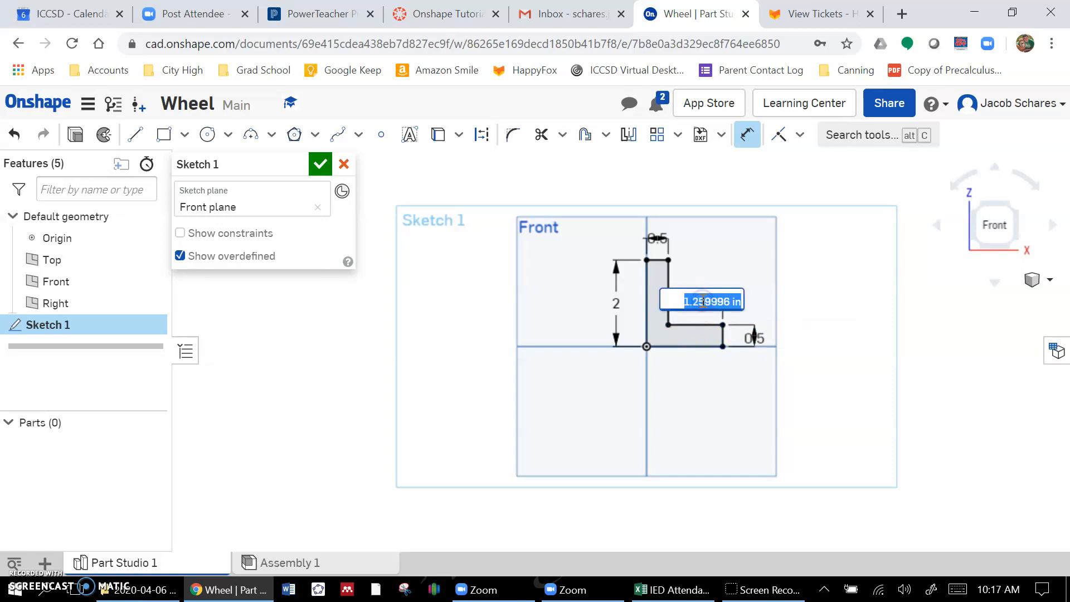
text(1)
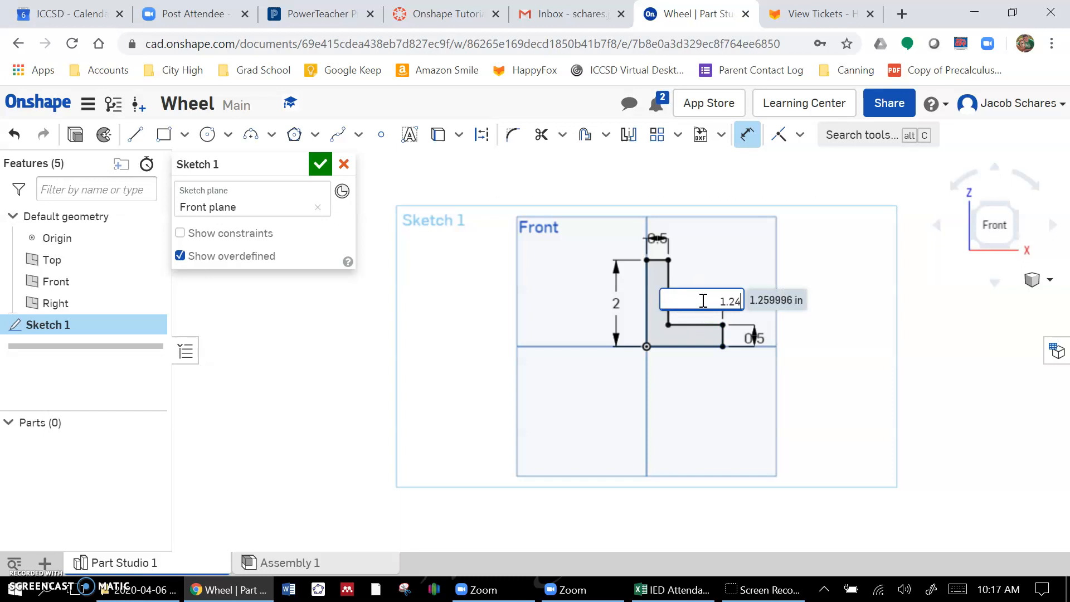
text(.25)
key(Return)
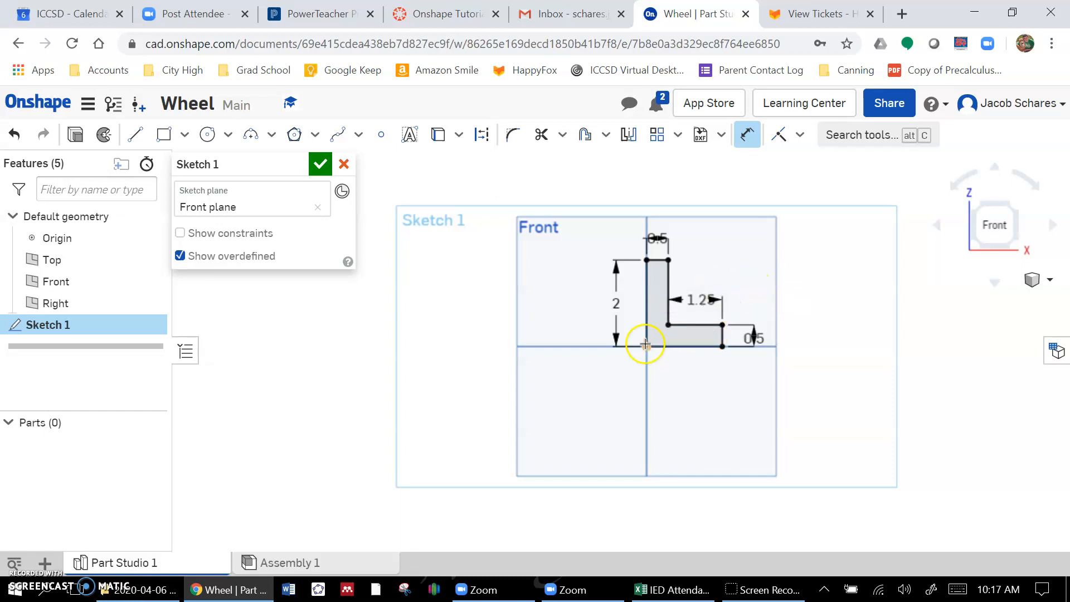
right_click(790, 204)
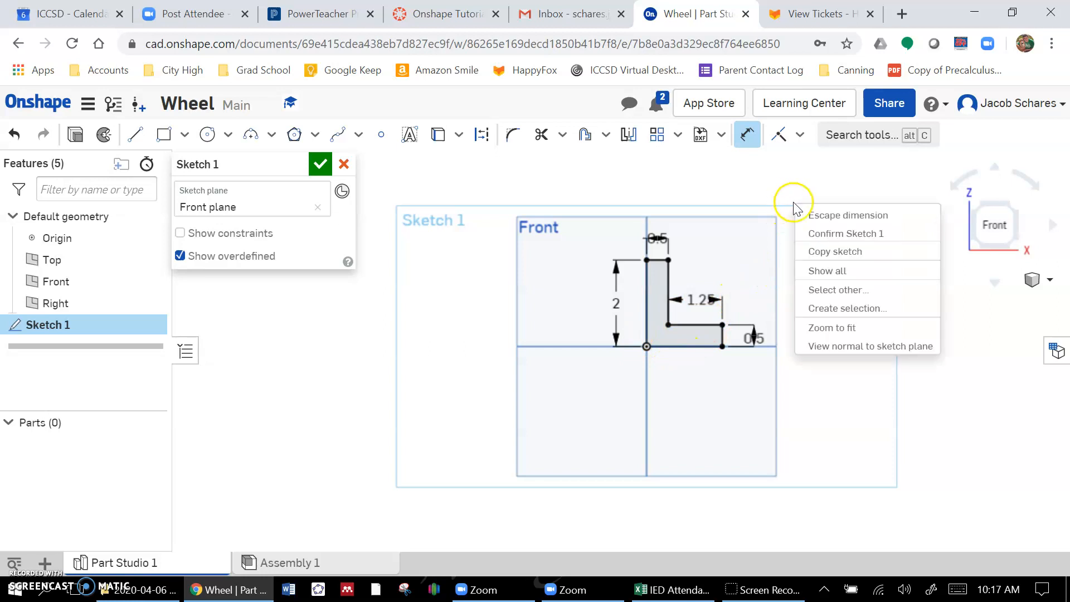
click(804, 214)
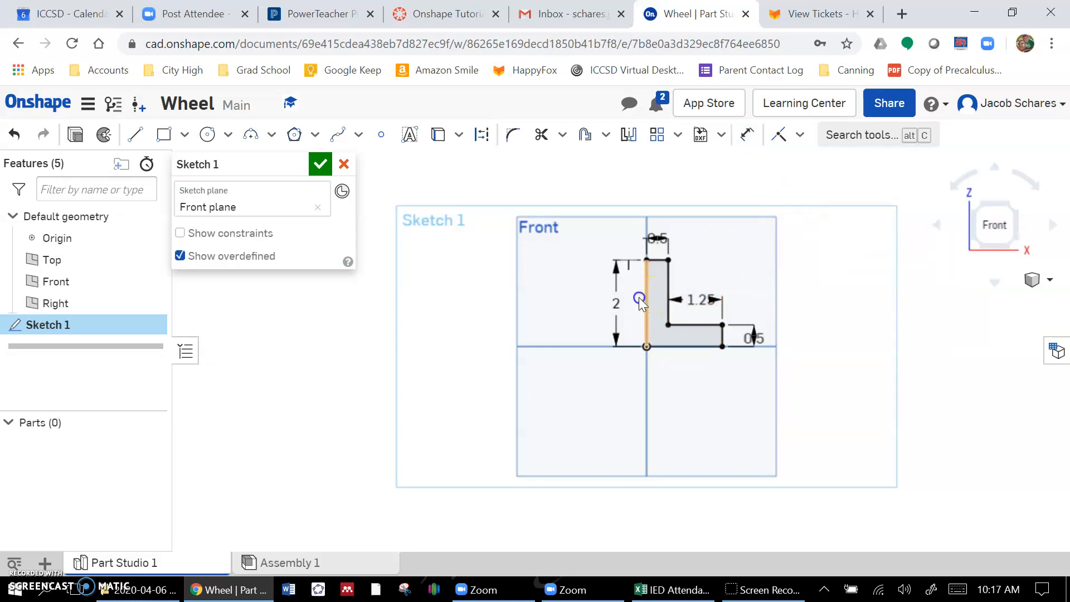
click(644, 301)
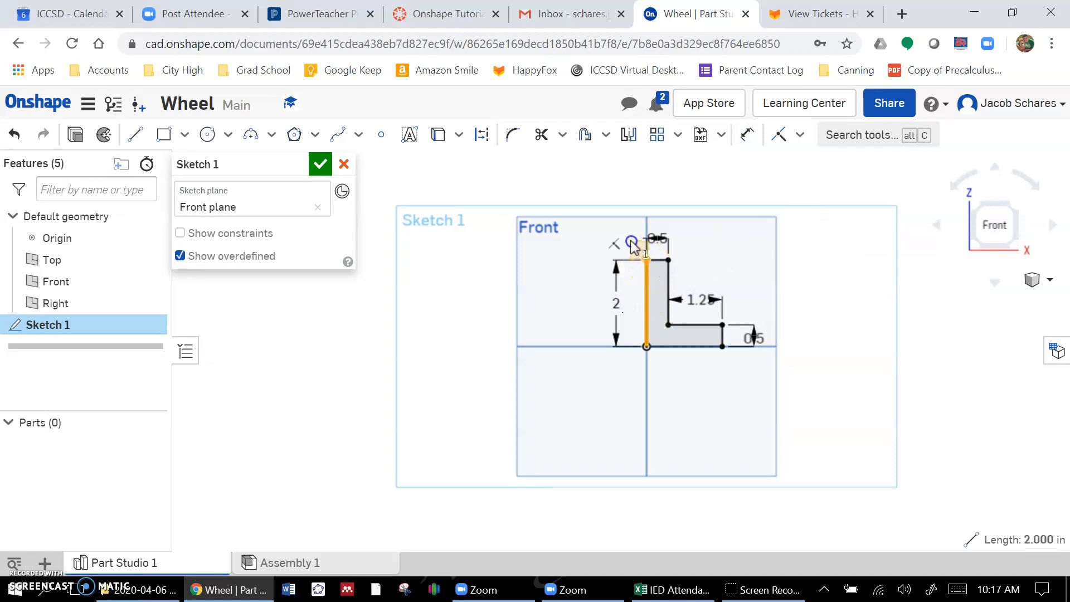
click(705, 359)
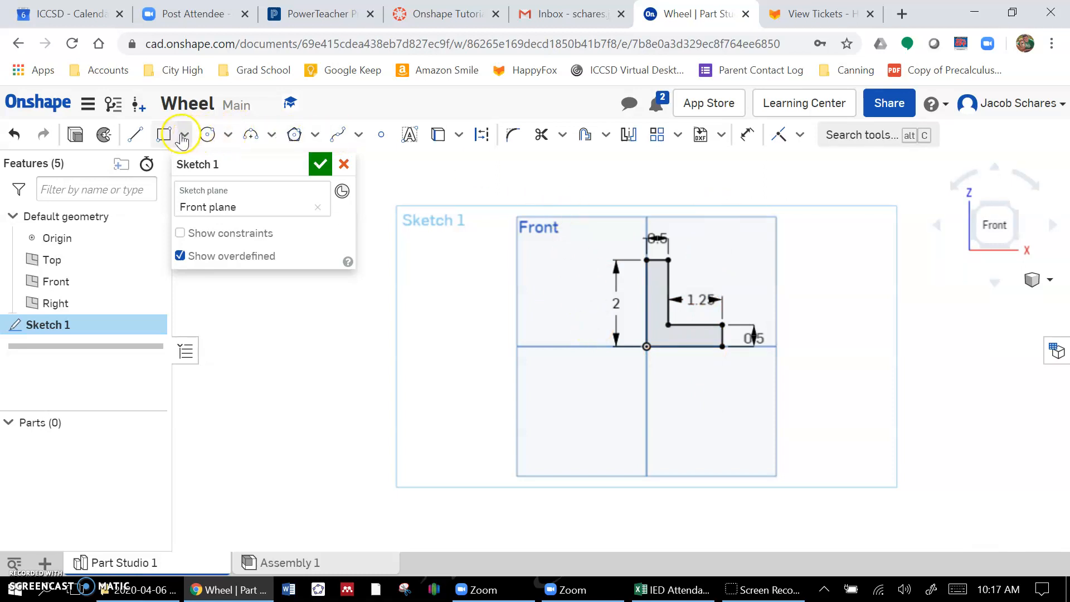
Step: Draw a corner rectangle from the origin toward the lower left, 2 in wide and 1.5 in high
click(167, 137)
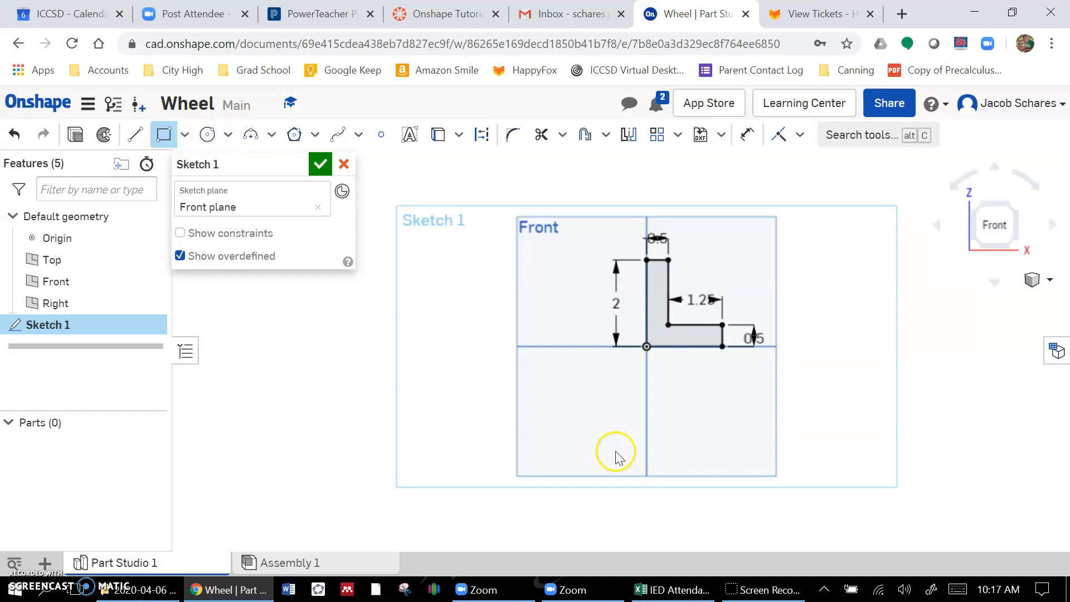
click(647, 346)
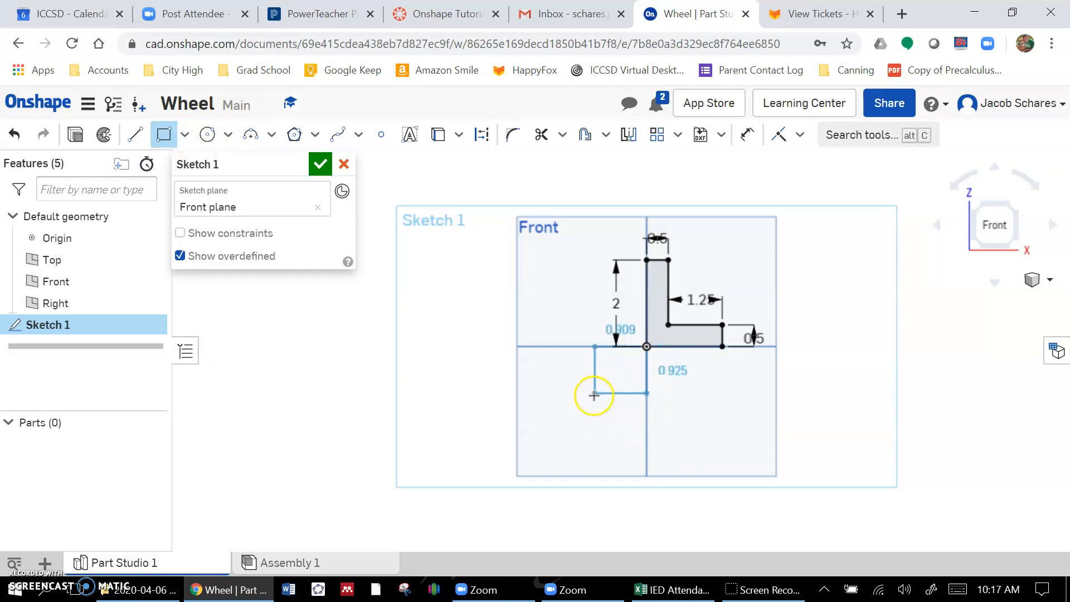
click(568, 421)
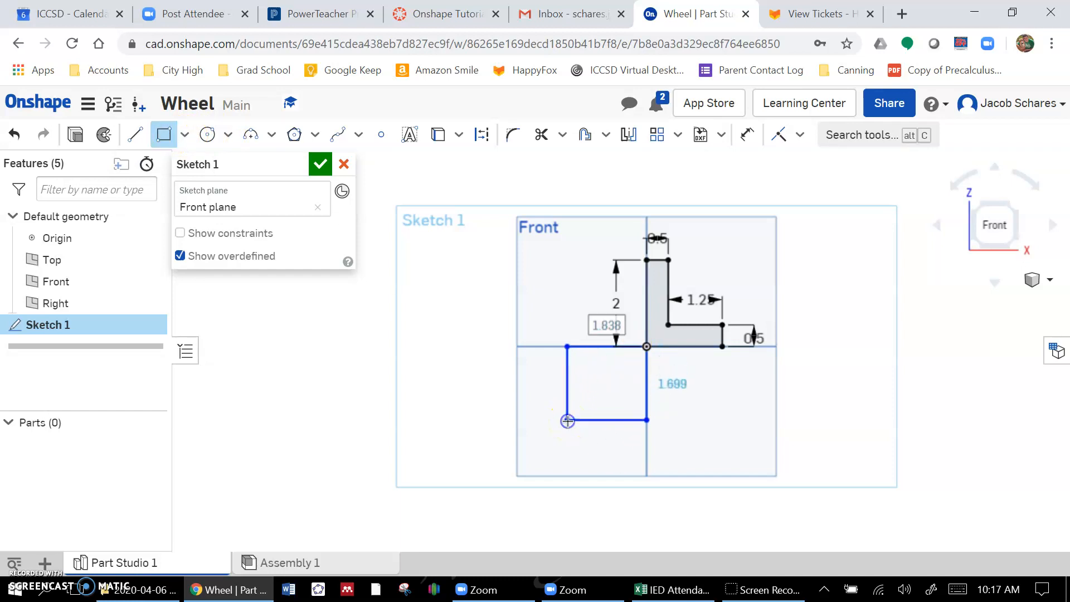
text(2)
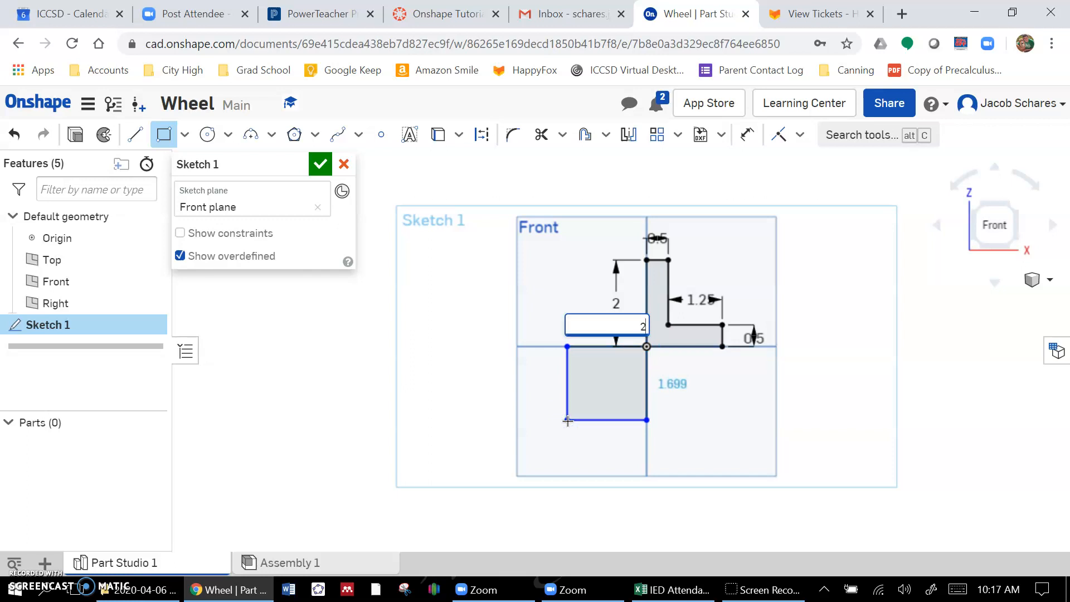
key(Return)
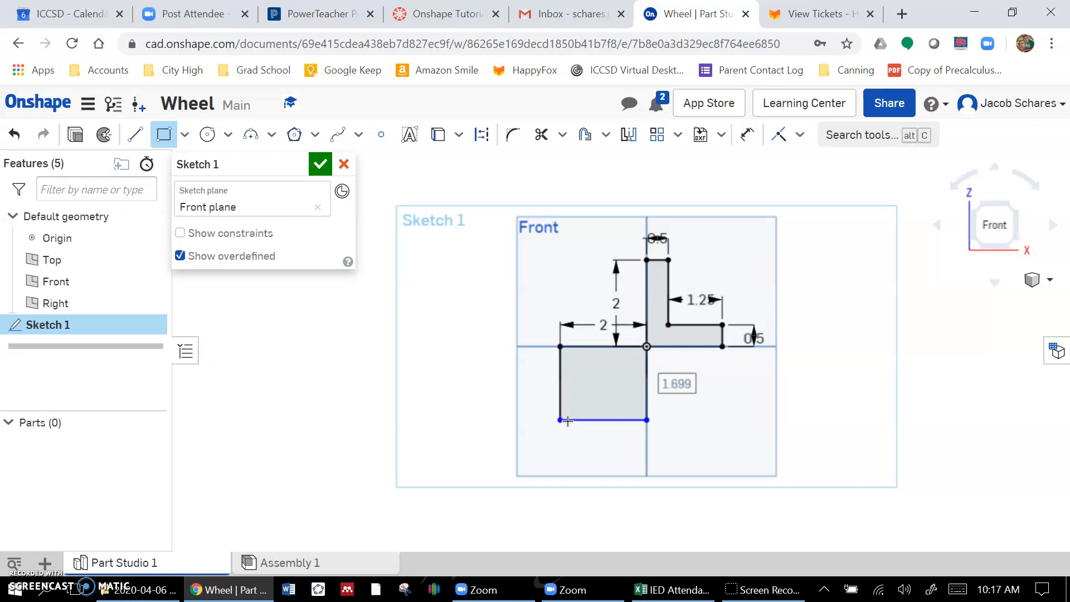
text(1.5)
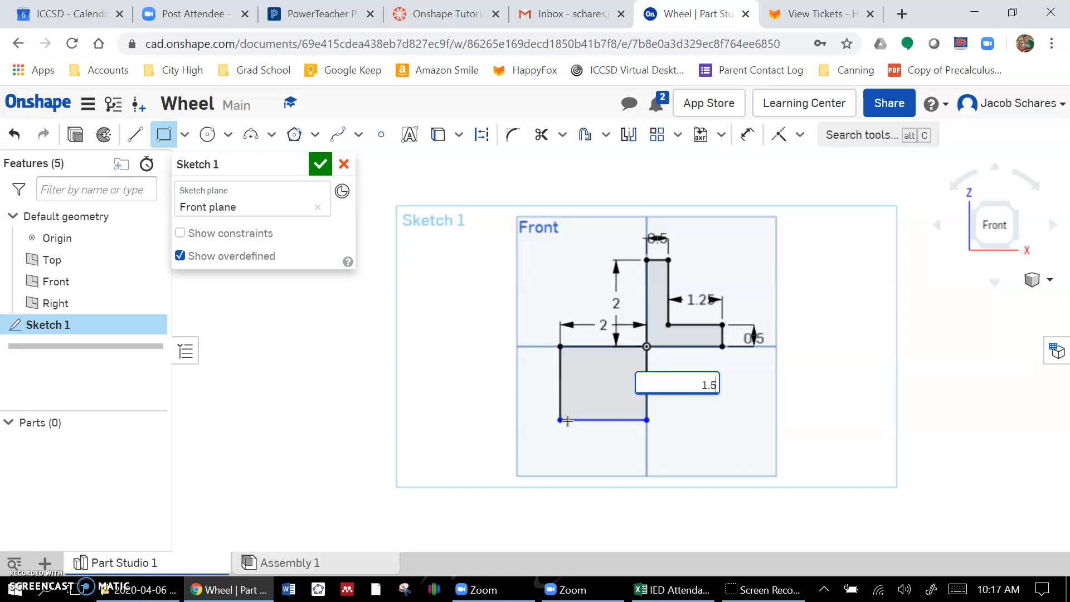
key(Return)
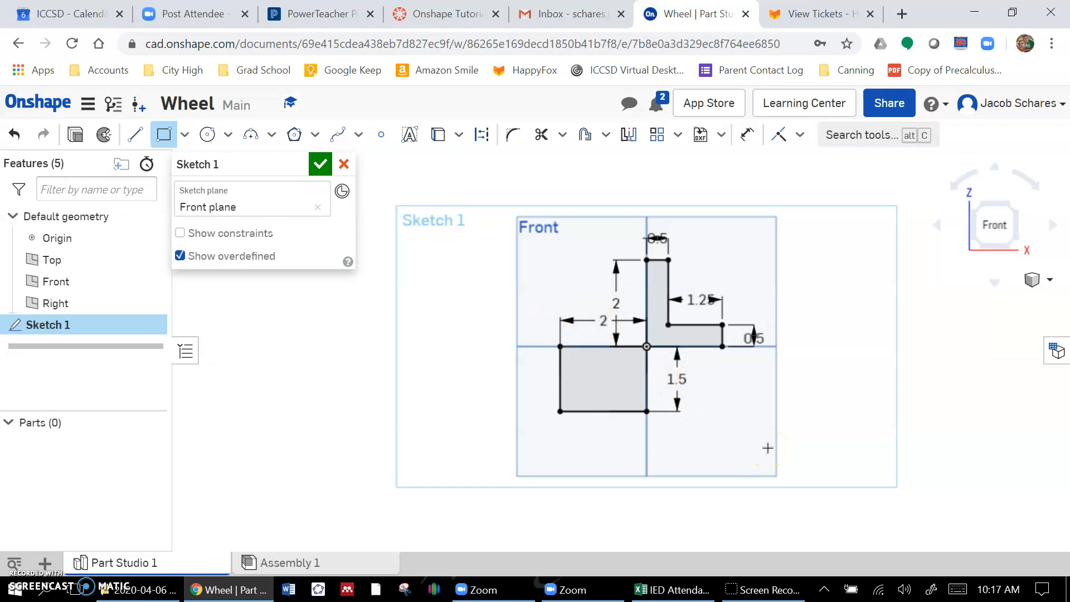
Step: Draw a center point circle below the L-shape's foot, clear of the other profiles, with a diameter of 1 in
click(228, 135)
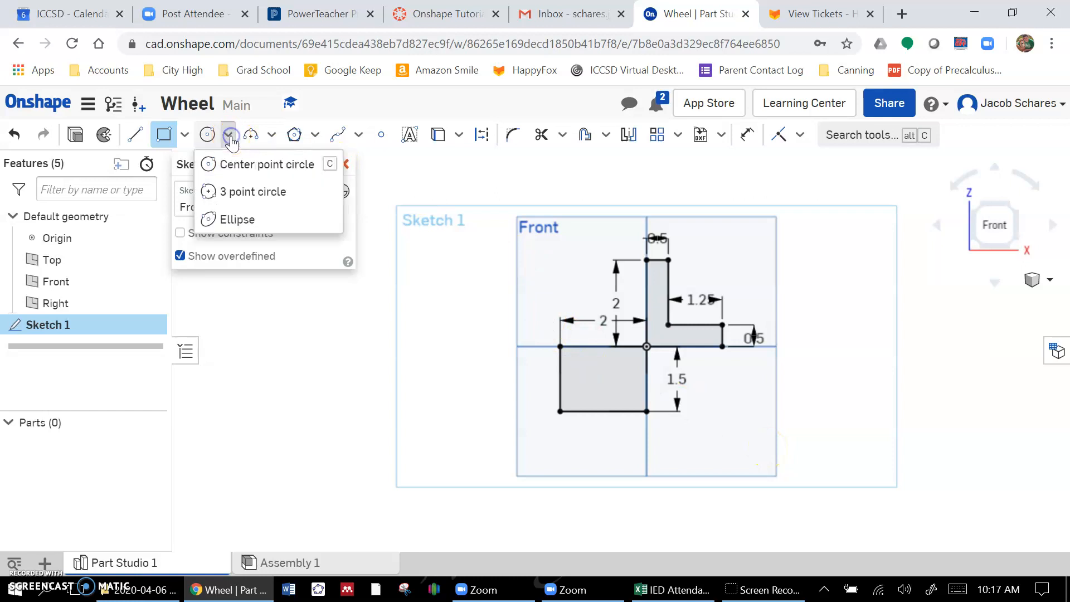
click(257, 164)
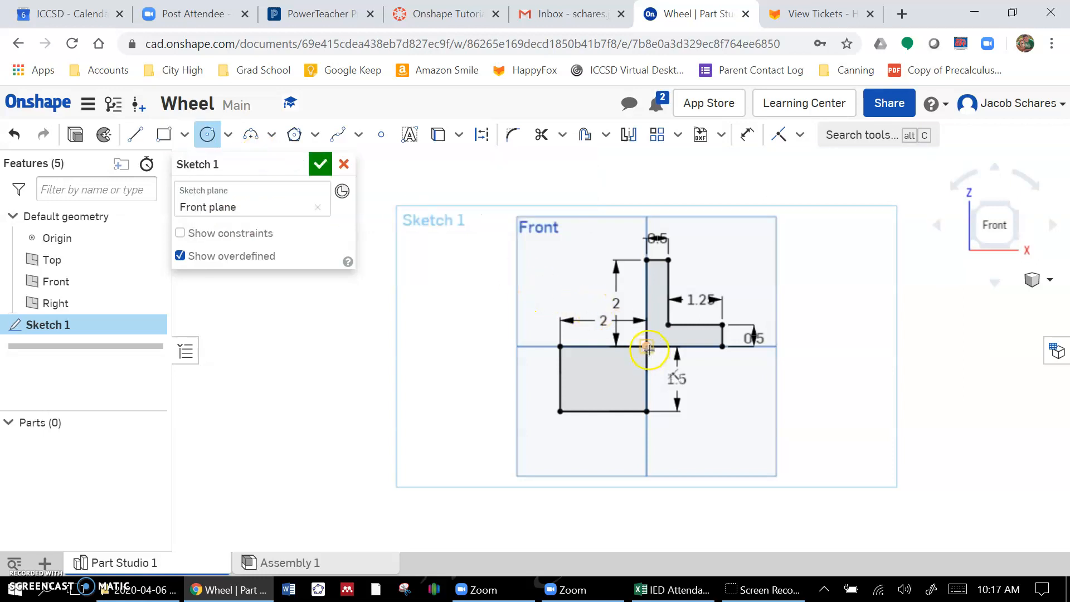
click(736, 430)
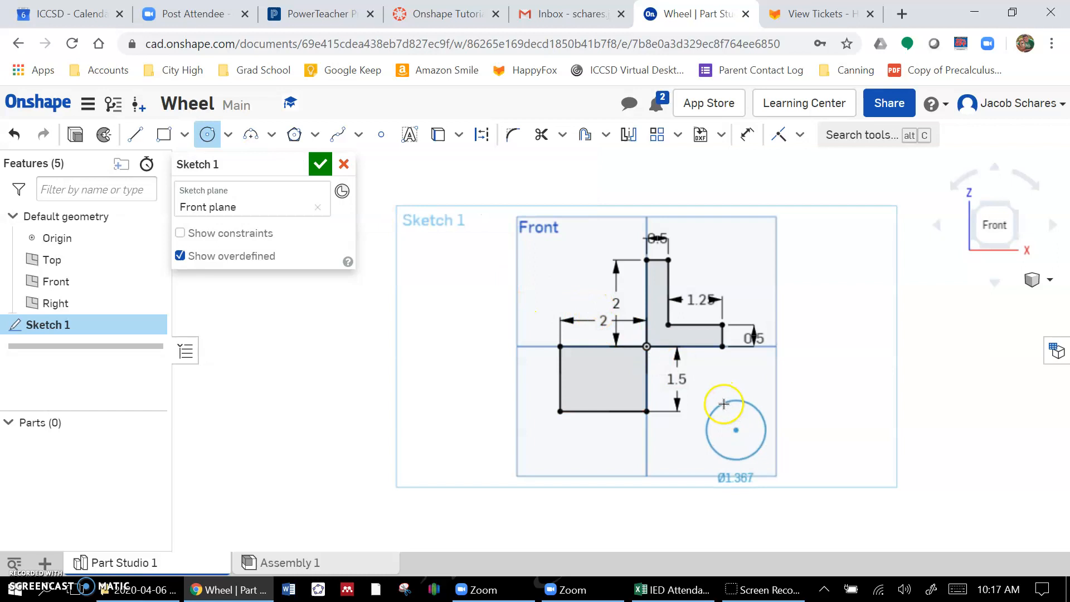
click(724, 404)
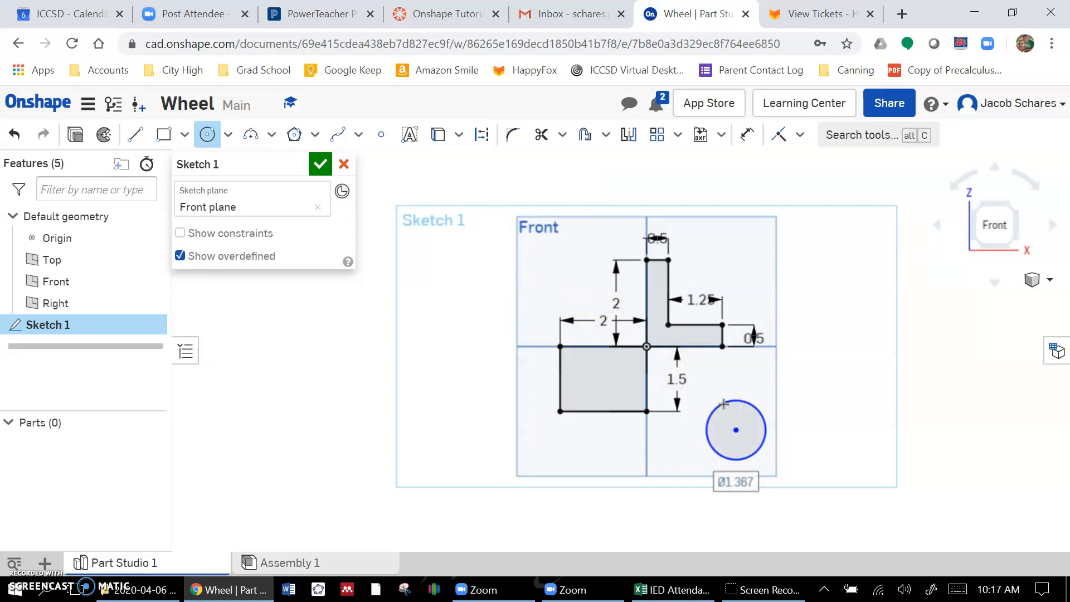
text(1)
key(Return)
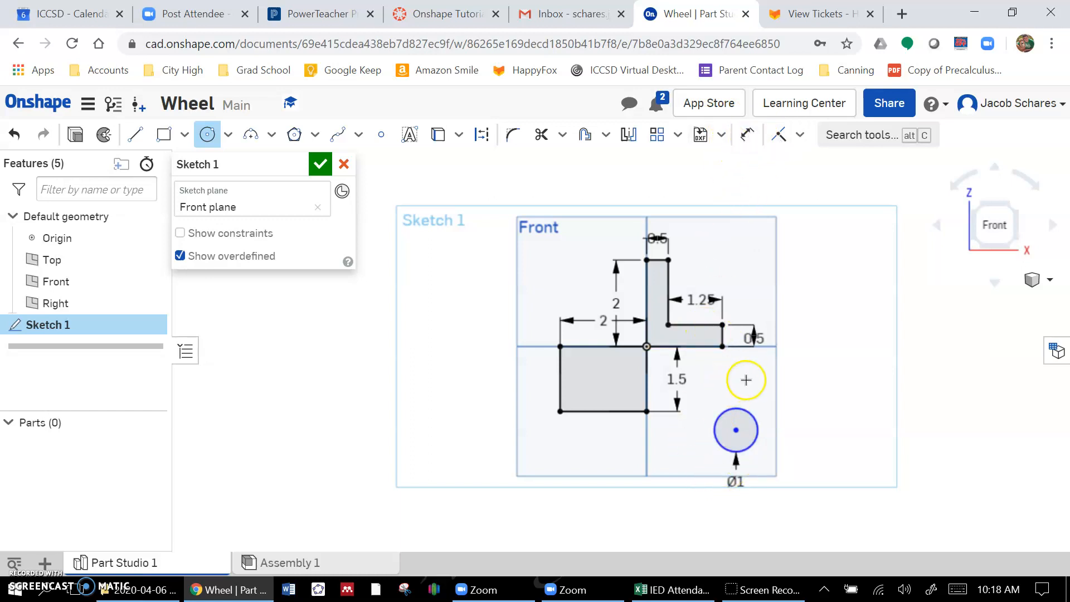
Step: Constrain the circle tangent to the bottom edge of the L-shape and to the rectangle's vertical edge through the origin
click(800, 135)
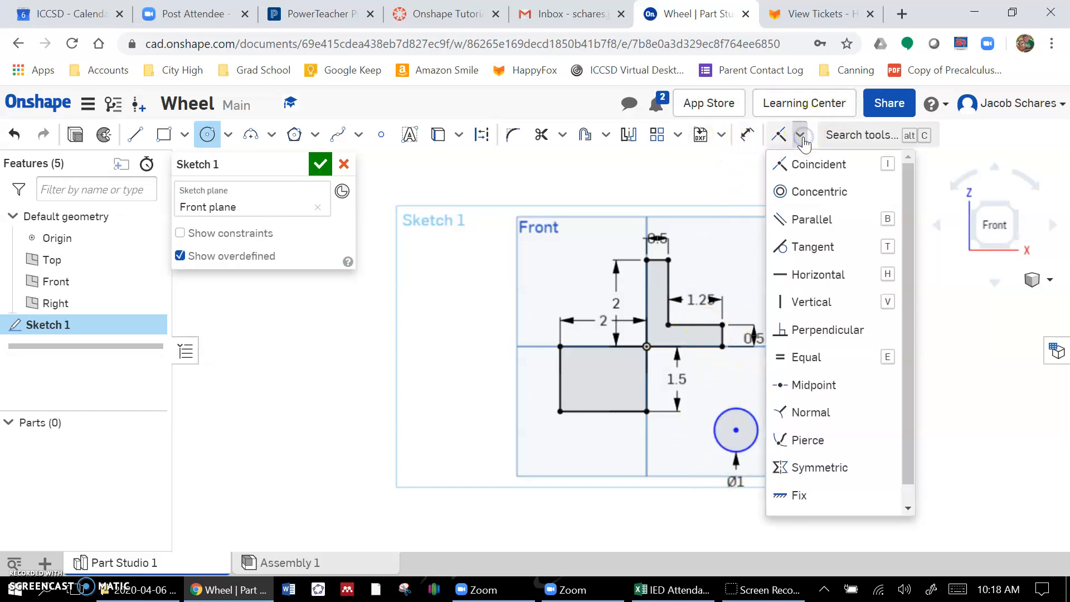
click(812, 246)
click(735, 408)
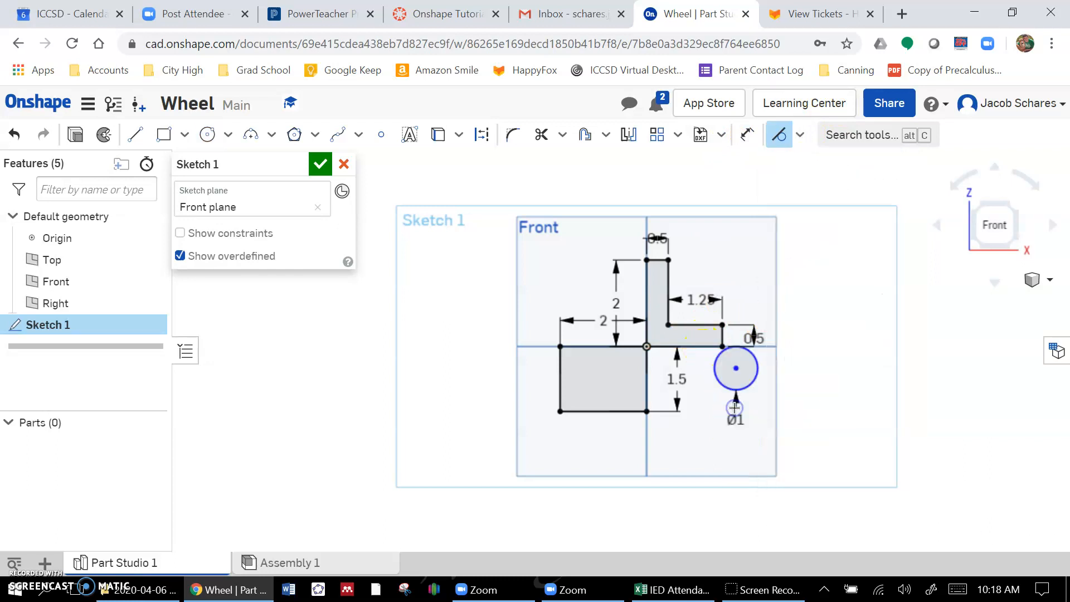
click(713, 377)
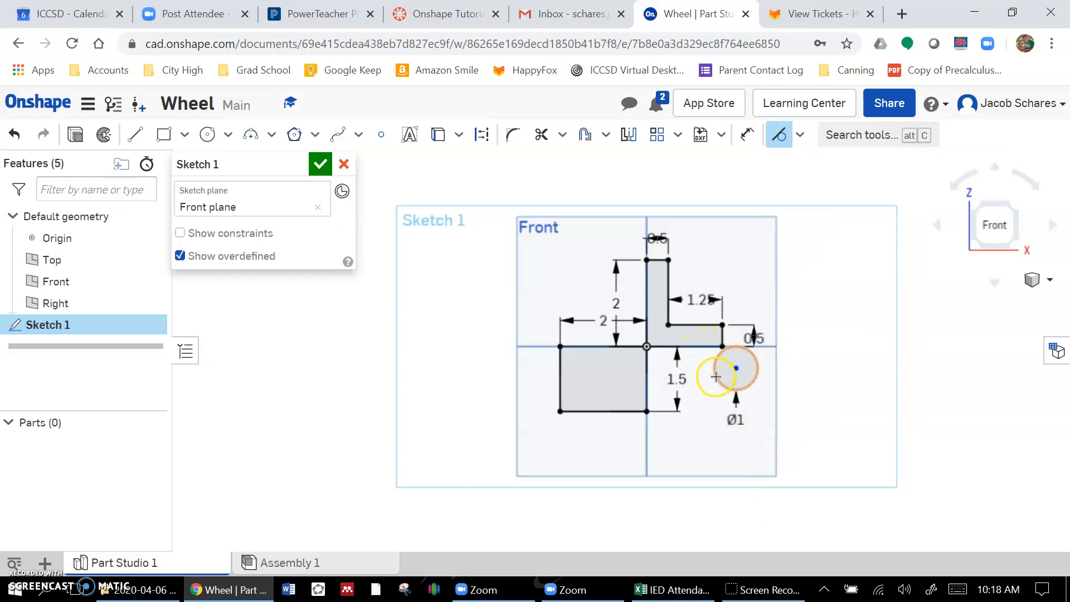
click(648, 364)
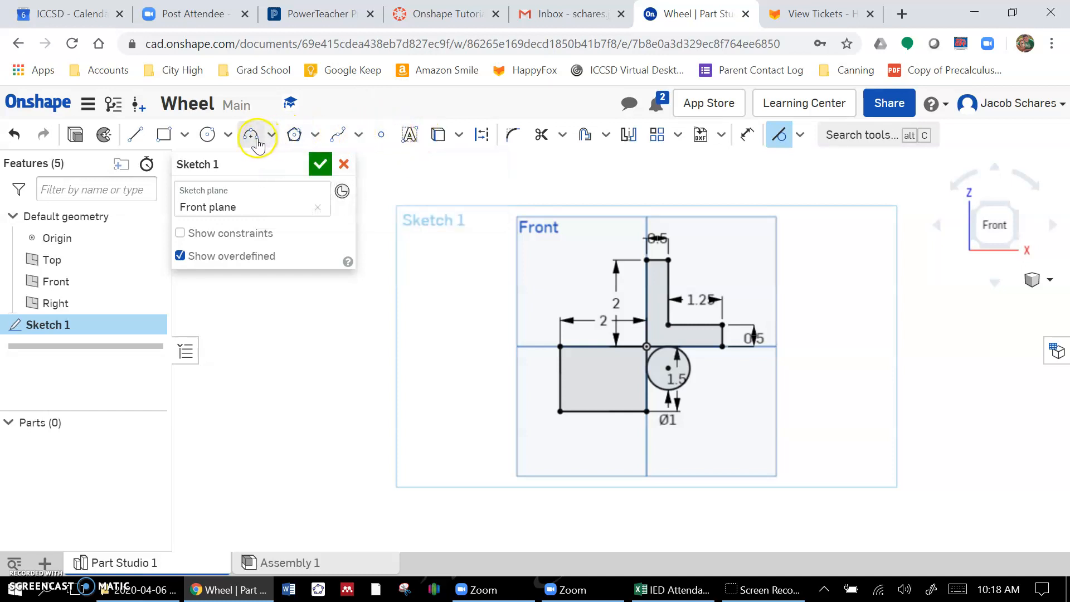
click(272, 135)
click(272, 136)
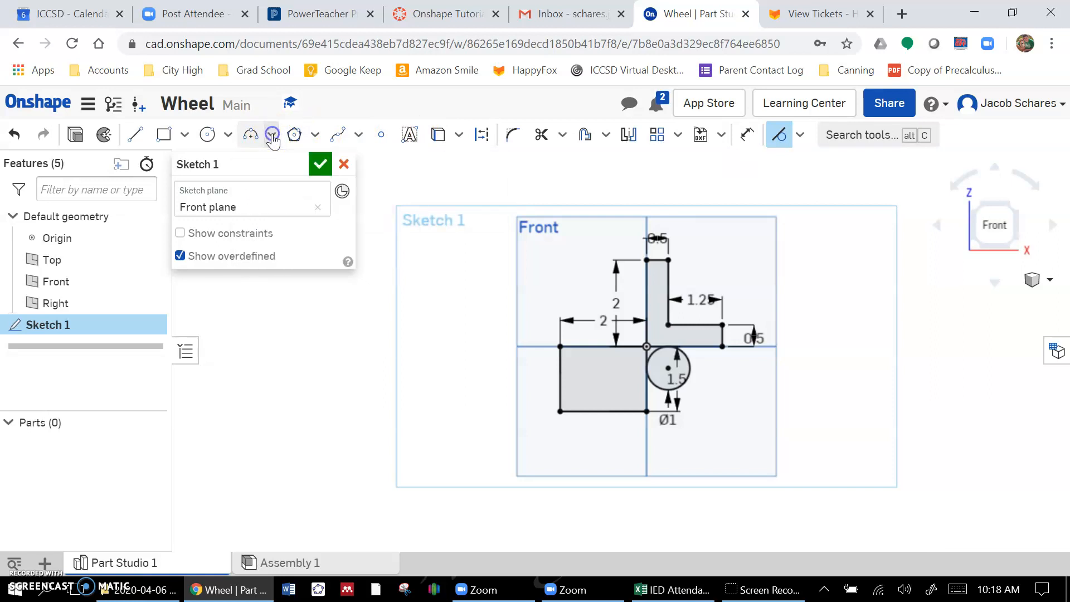
click(512, 146)
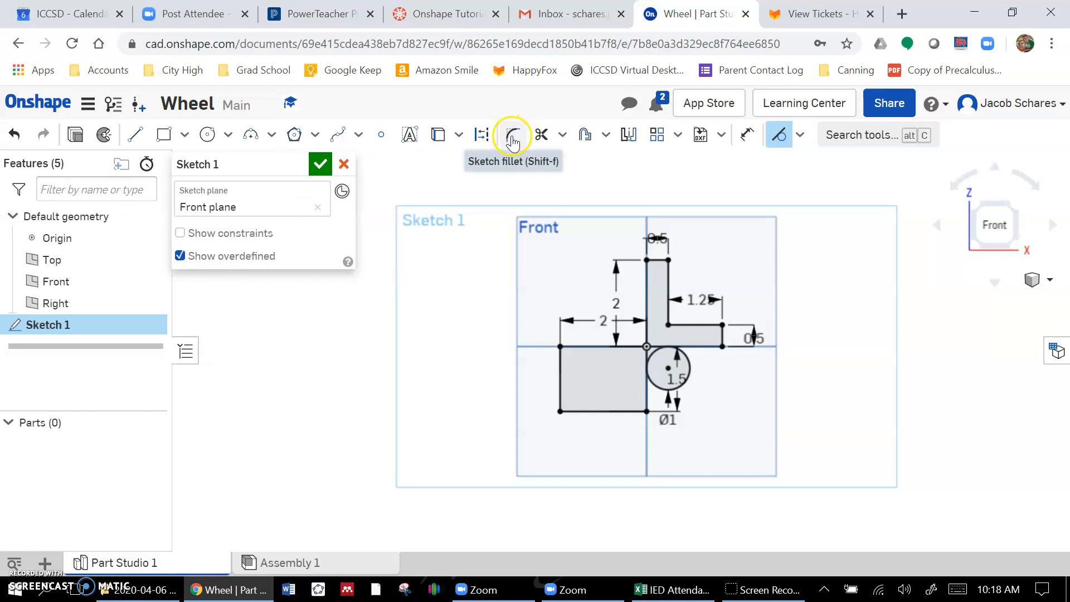
Step: Try to offset the rectangle's upper edge, adjusting the offset direction and distance, and cancel the Offset tool
click(587, 135)
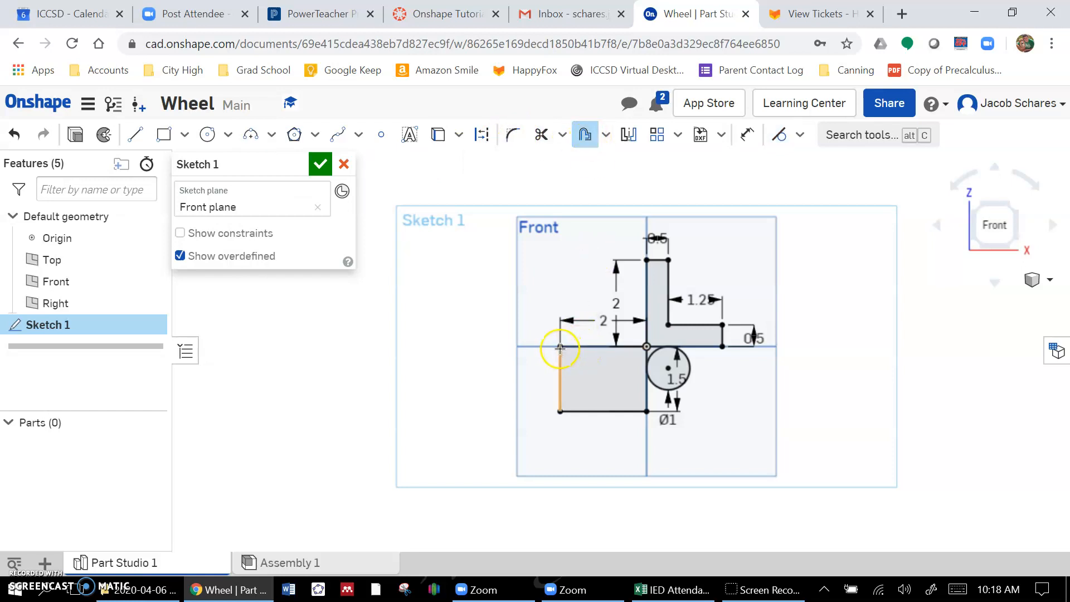
click(569, 346)
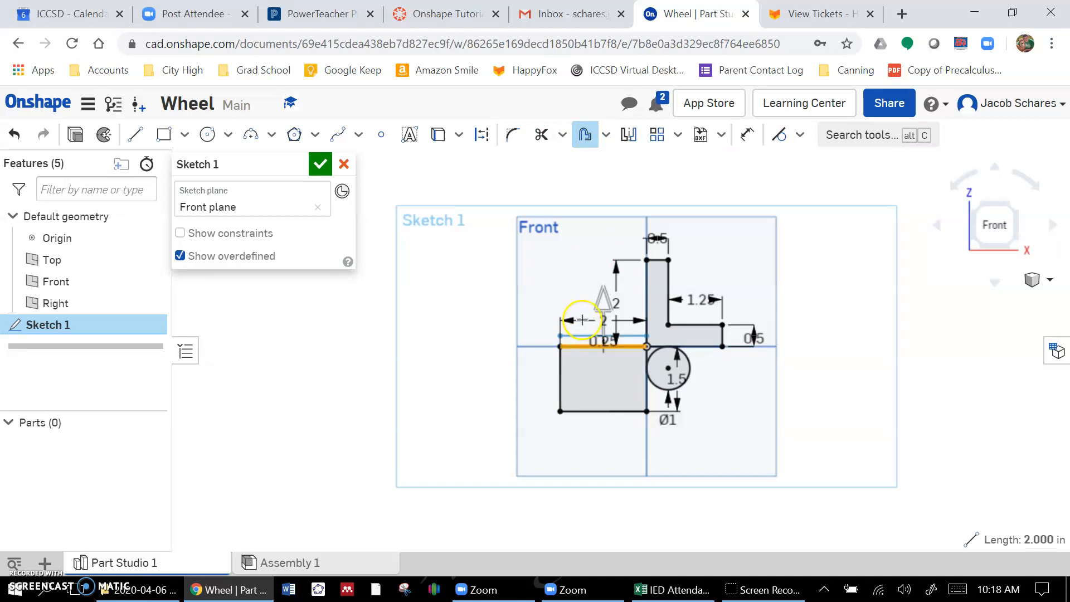
drag(609, 287, 610, 326)
key(Escape)
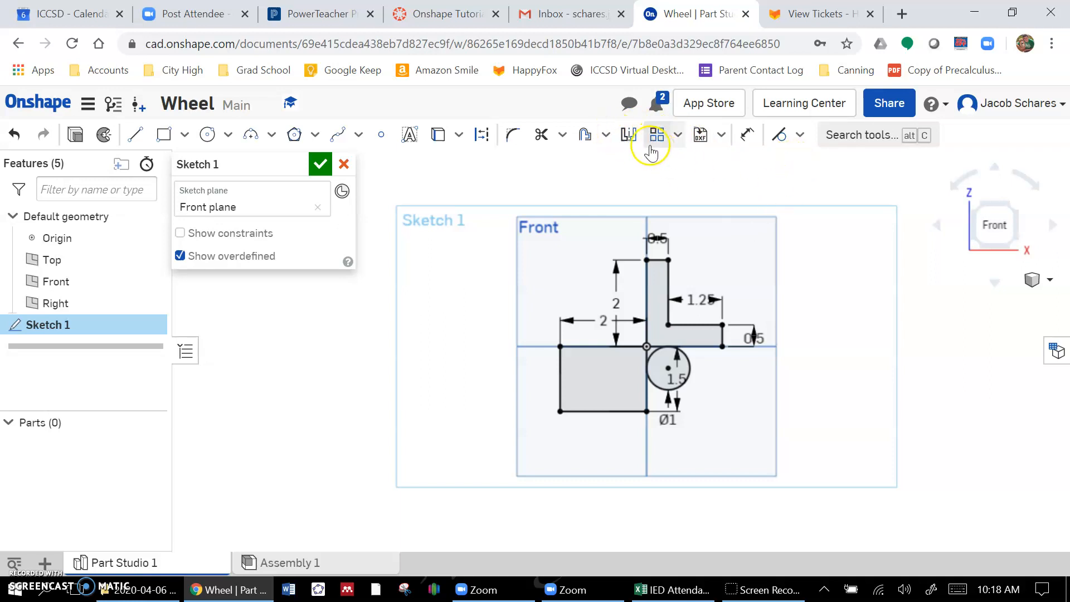
Step: Mirror the circle about the rectangle's vertical edge through the origin, and undo the mirror
click(630, 136)
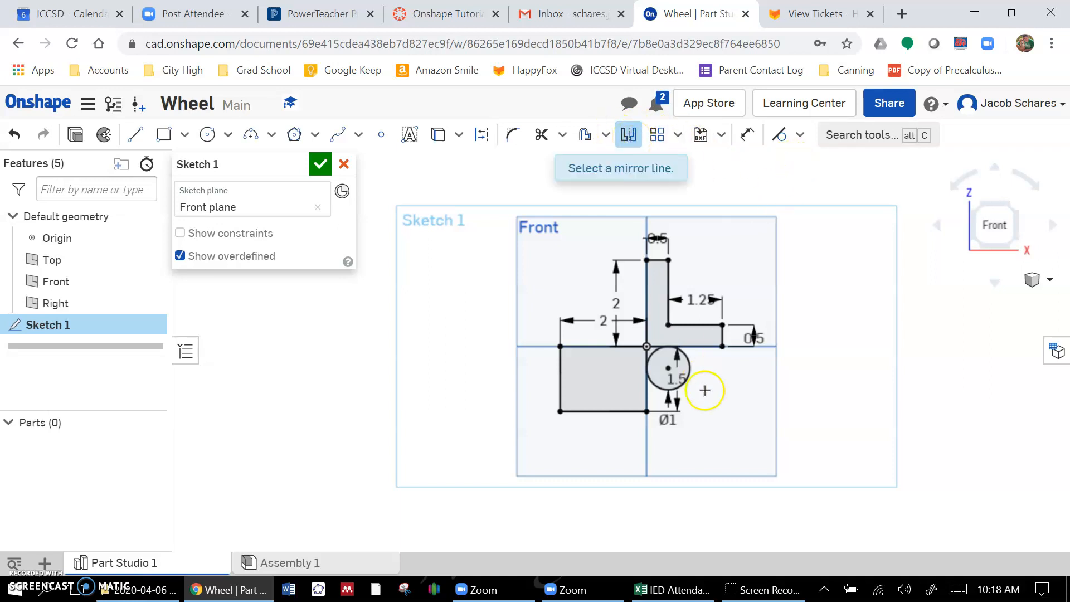
click(646, 363)
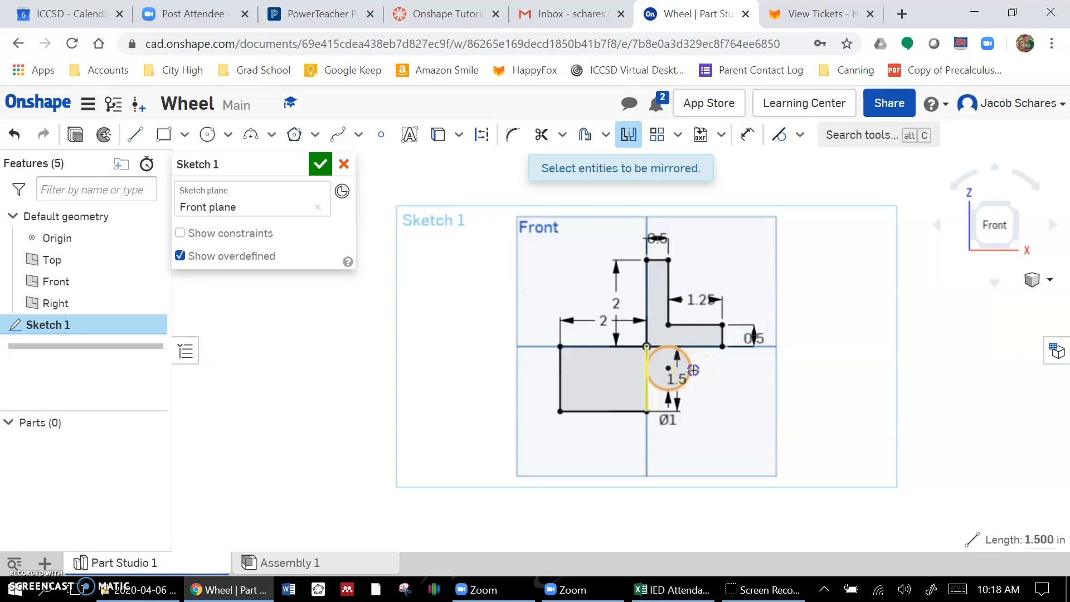
click(691, 369)
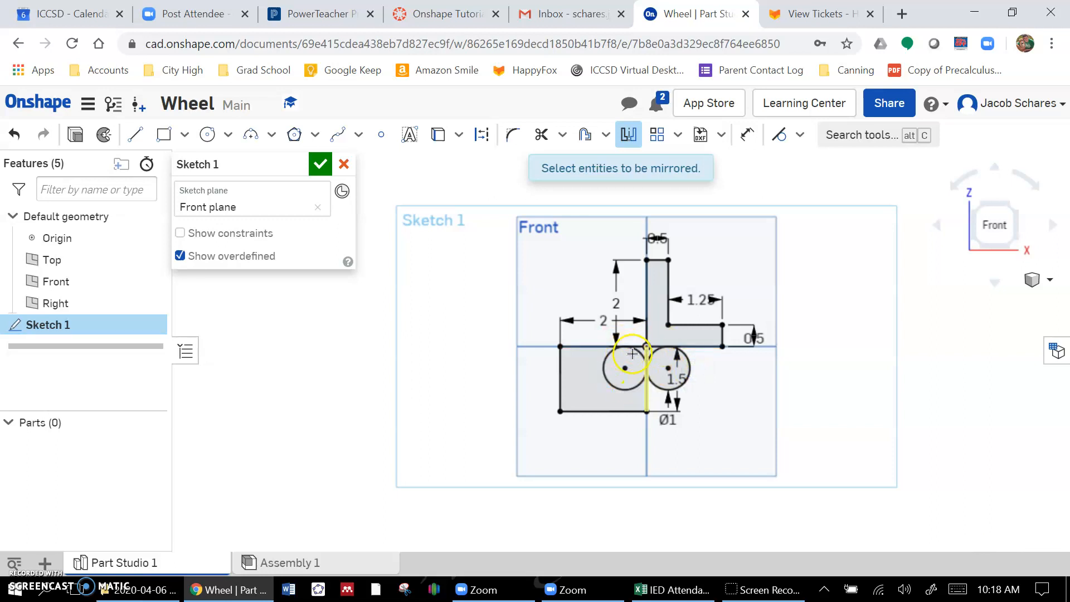
click(19, 136)
click(19, 136)
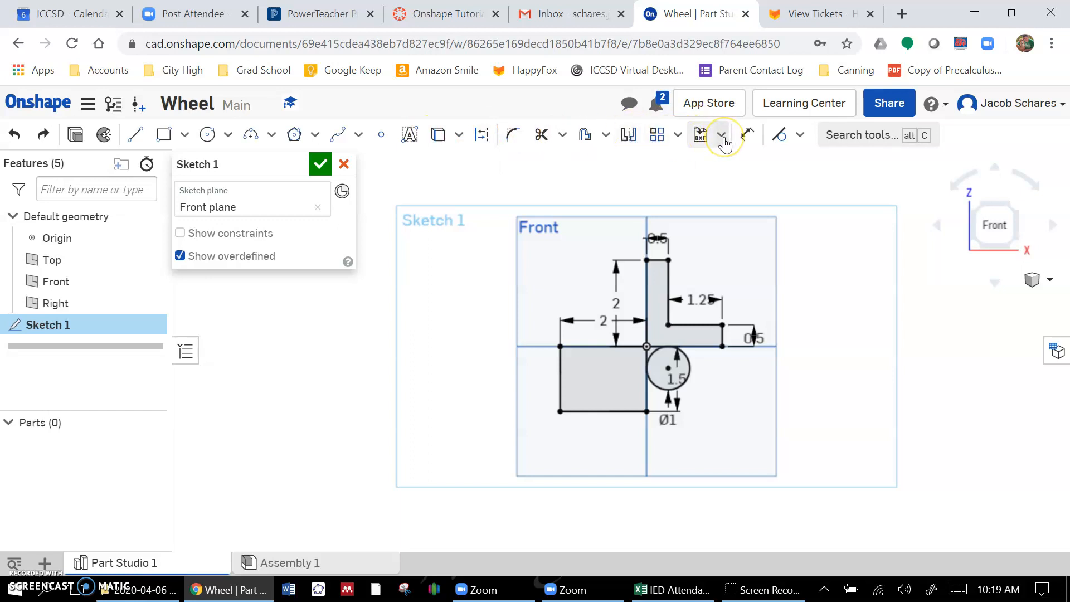
click(722, 135)
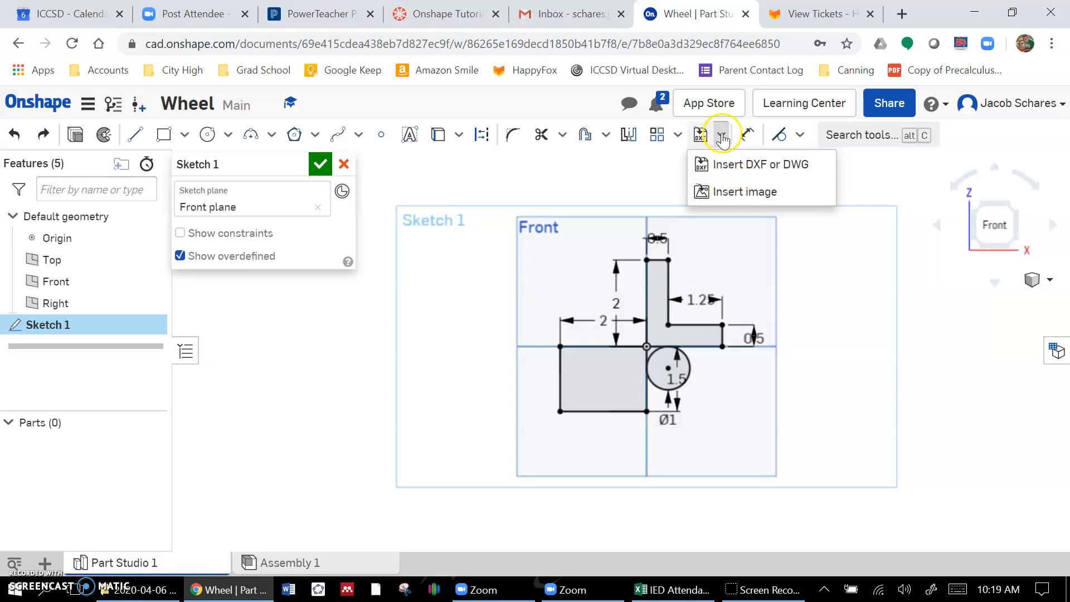
click(722, 135)
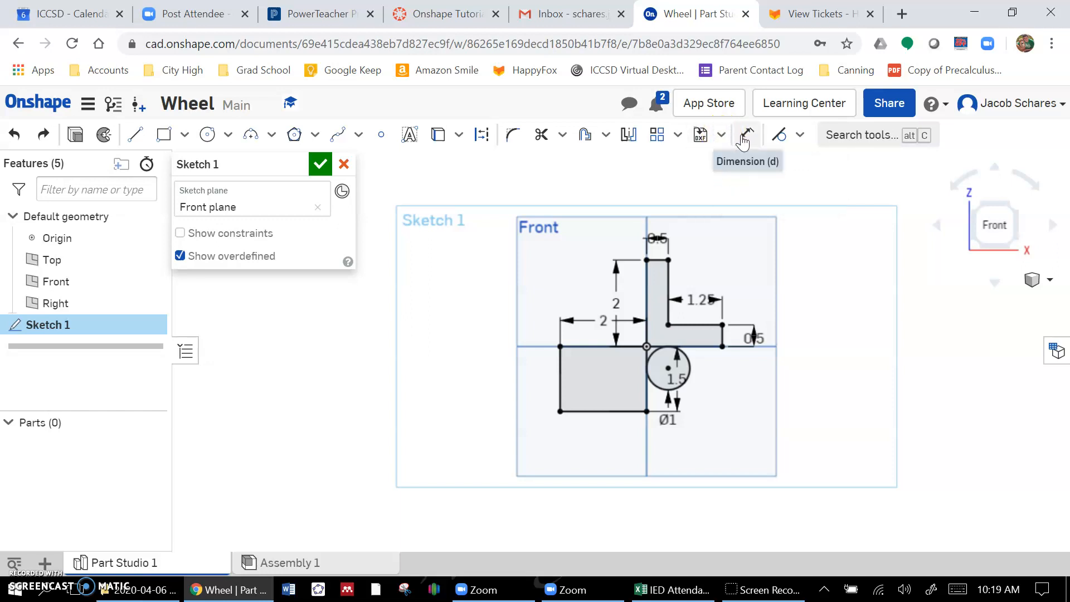
click(798, 136)
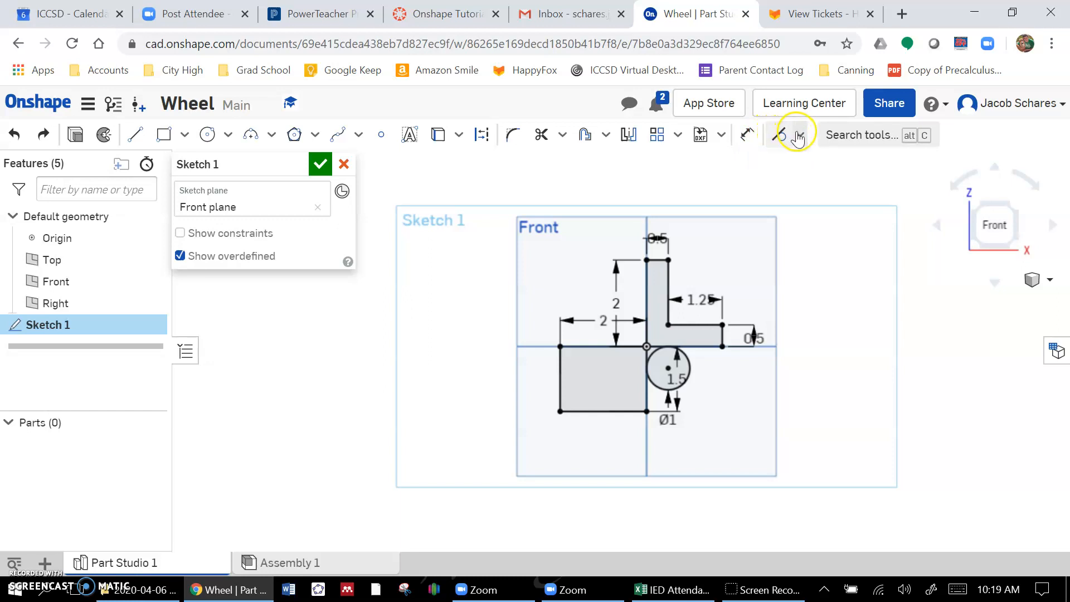
scroll(801, 335, down, 1)
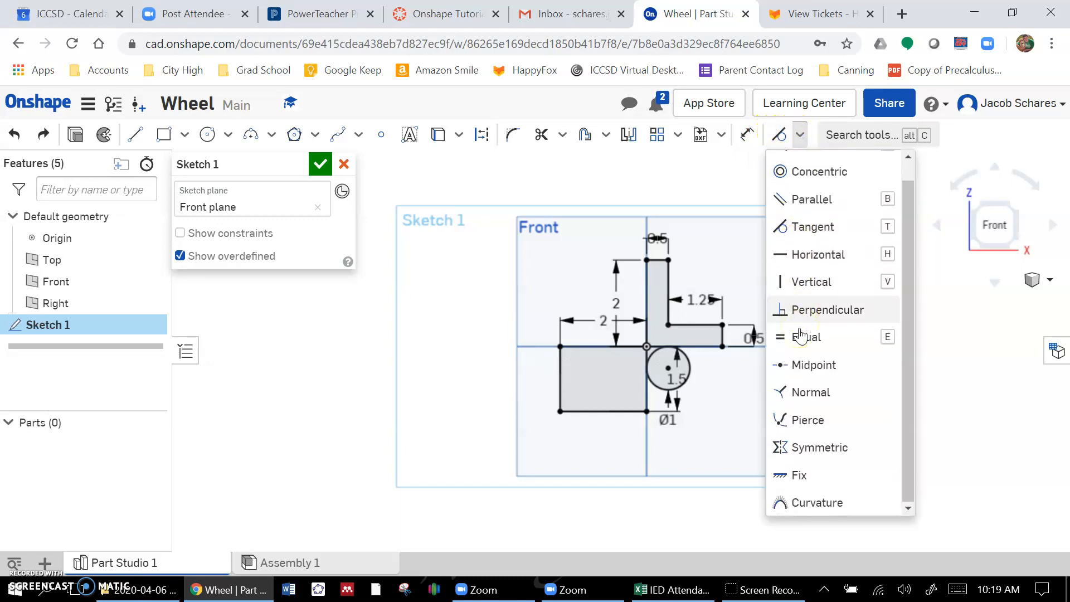
click(800, 135)
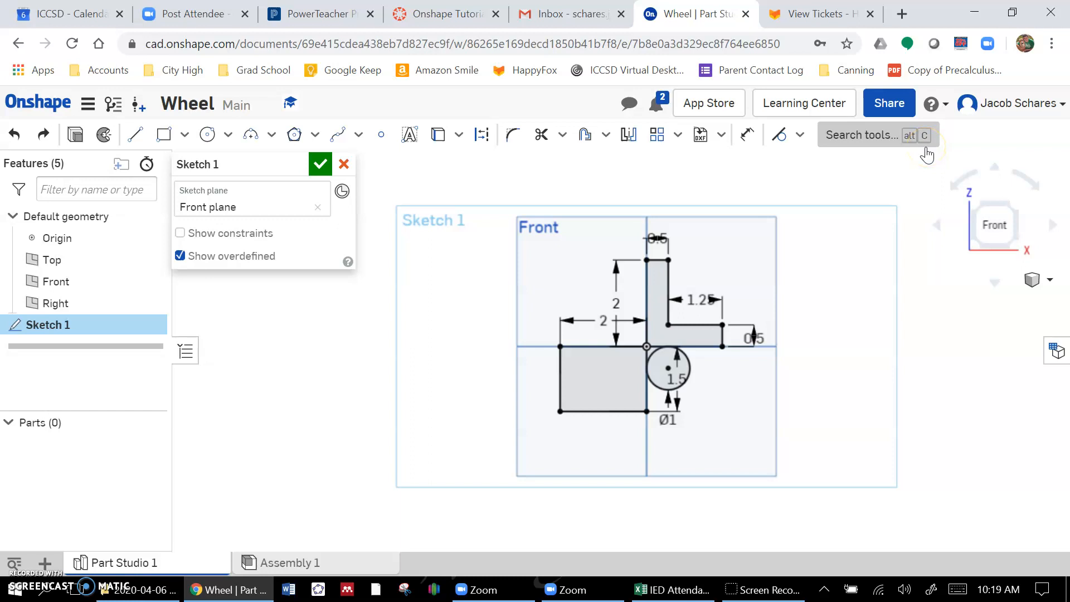
Step: Search the sketch tools for "vert", clear the search text and close the tool search
click(929, 154)
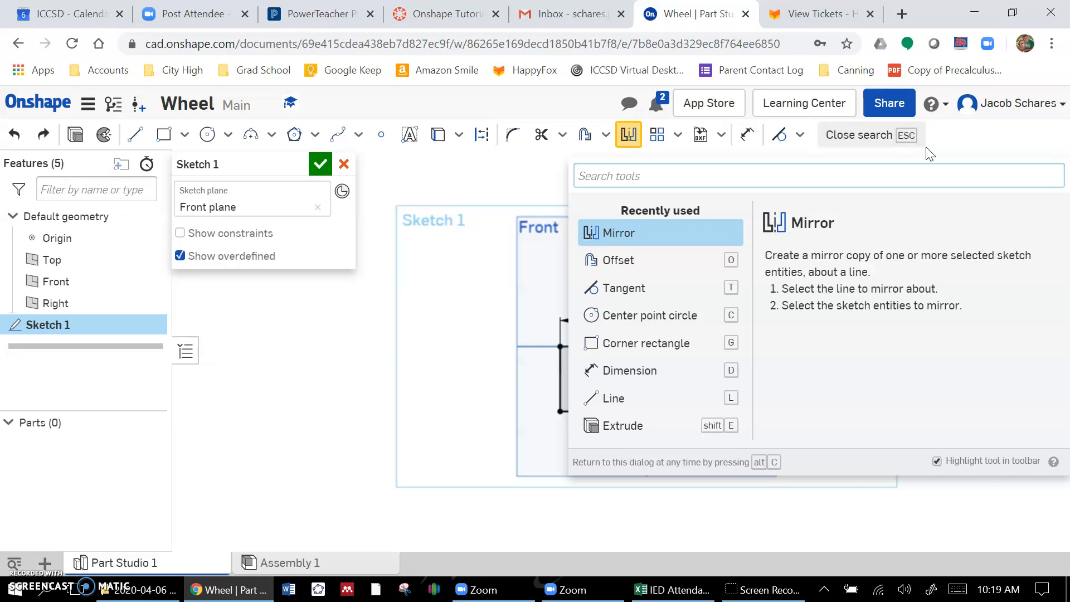
text(vert)
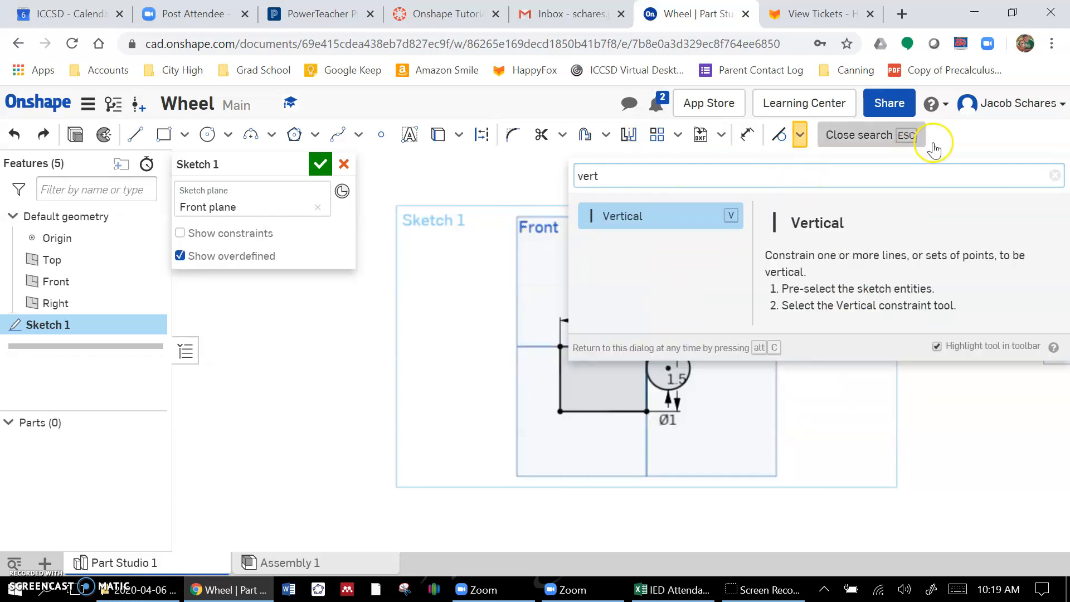
click(1056, 176)
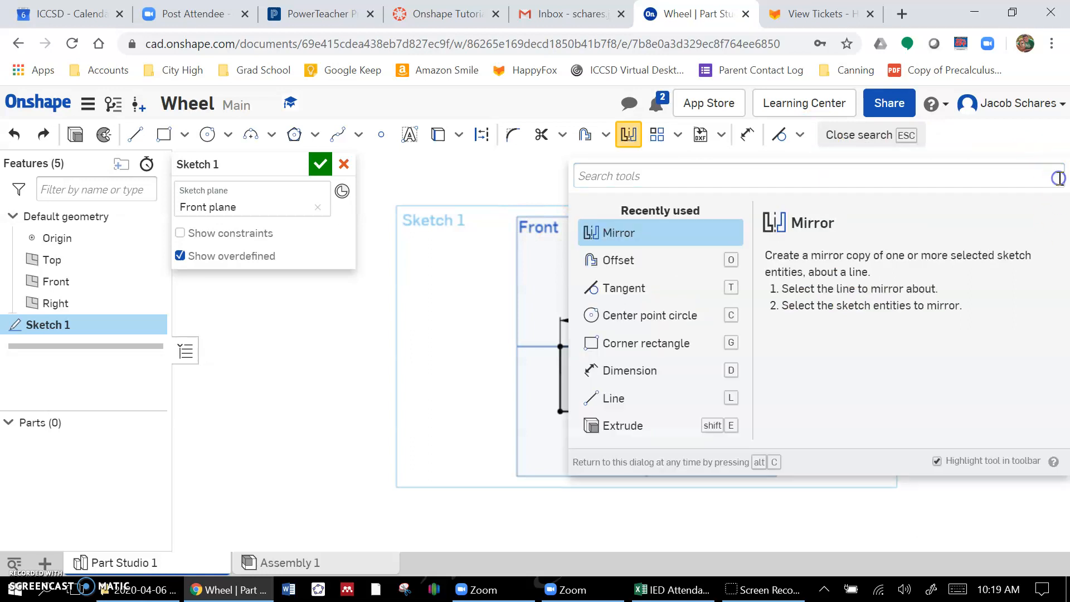
click(928, 526)
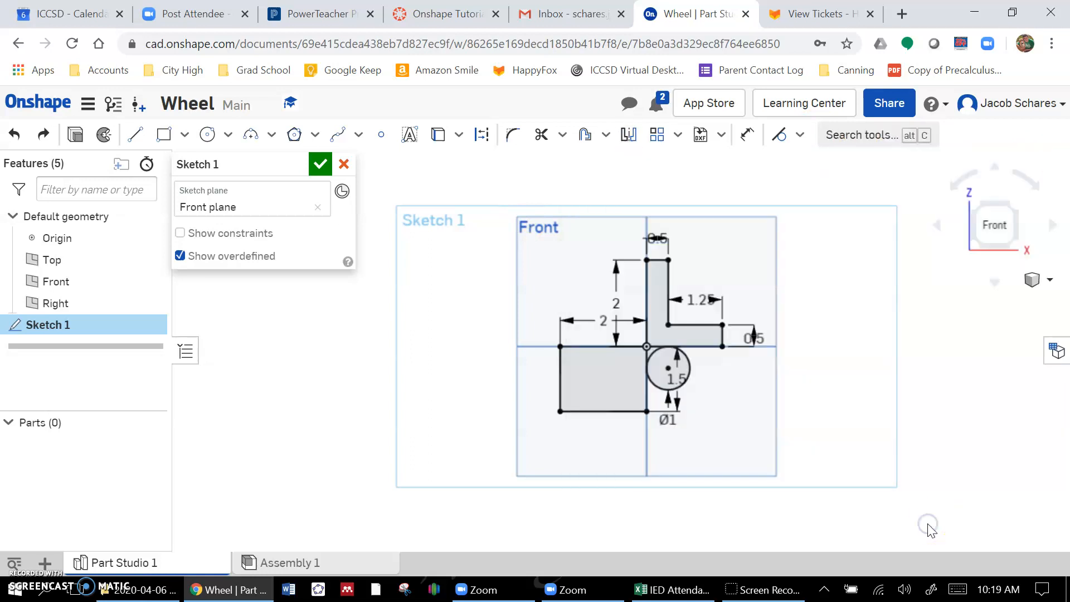